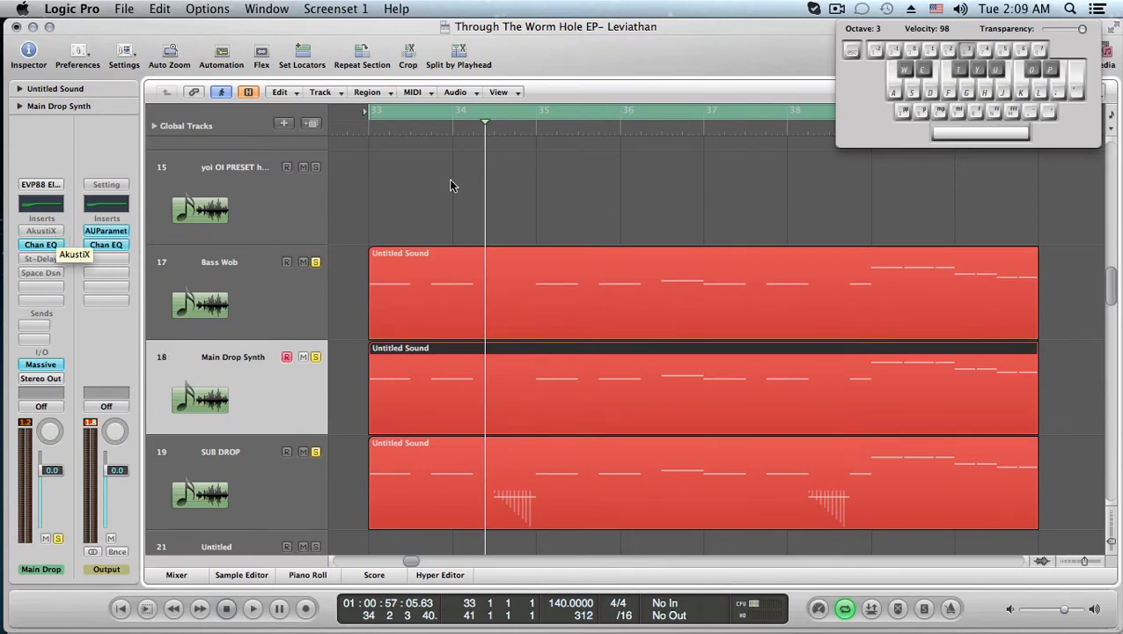
- Look over the arrangement's drop tracks and examine the channel strips of Bass Wob and Main Drop Synth
left_click(475, 172)
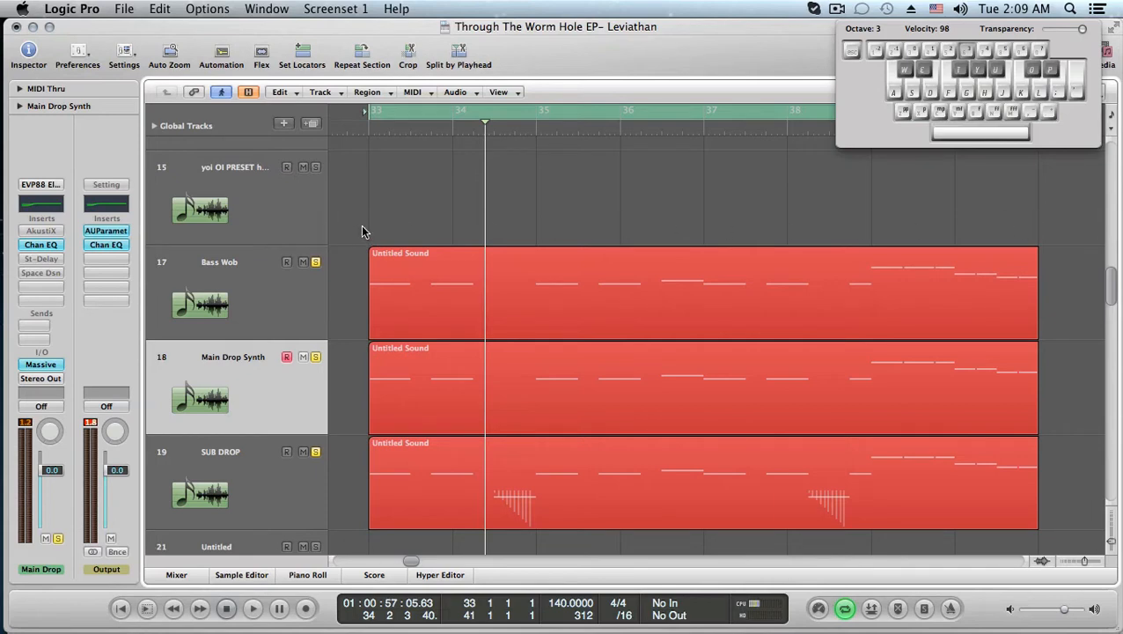
scroll(361, 230, "down", 15)
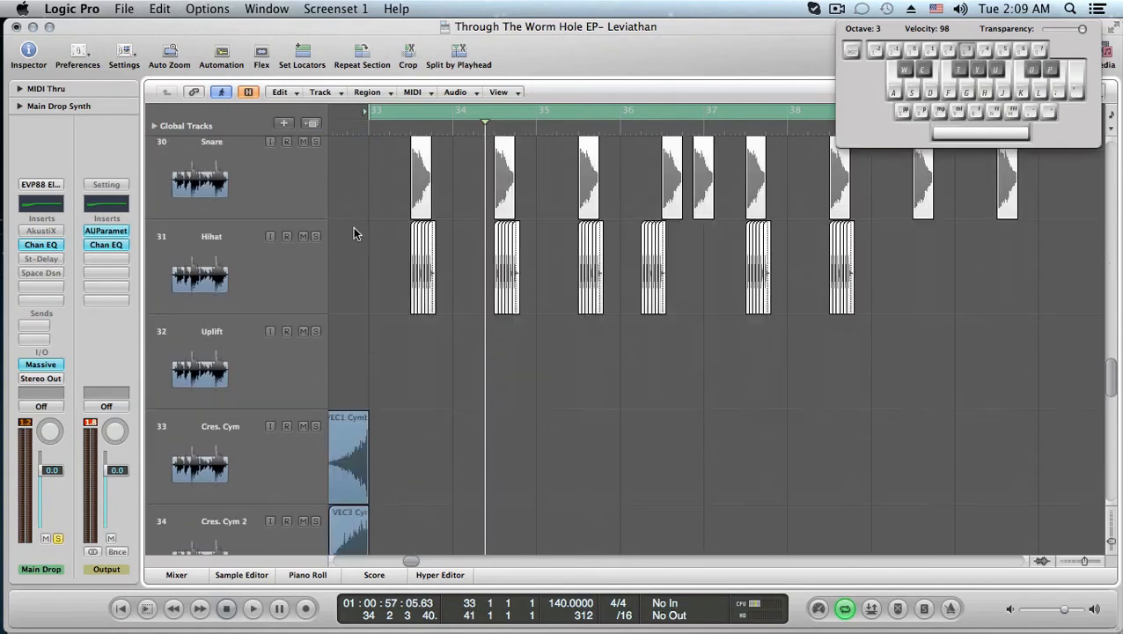
scroll(357, 237, "up", 13)
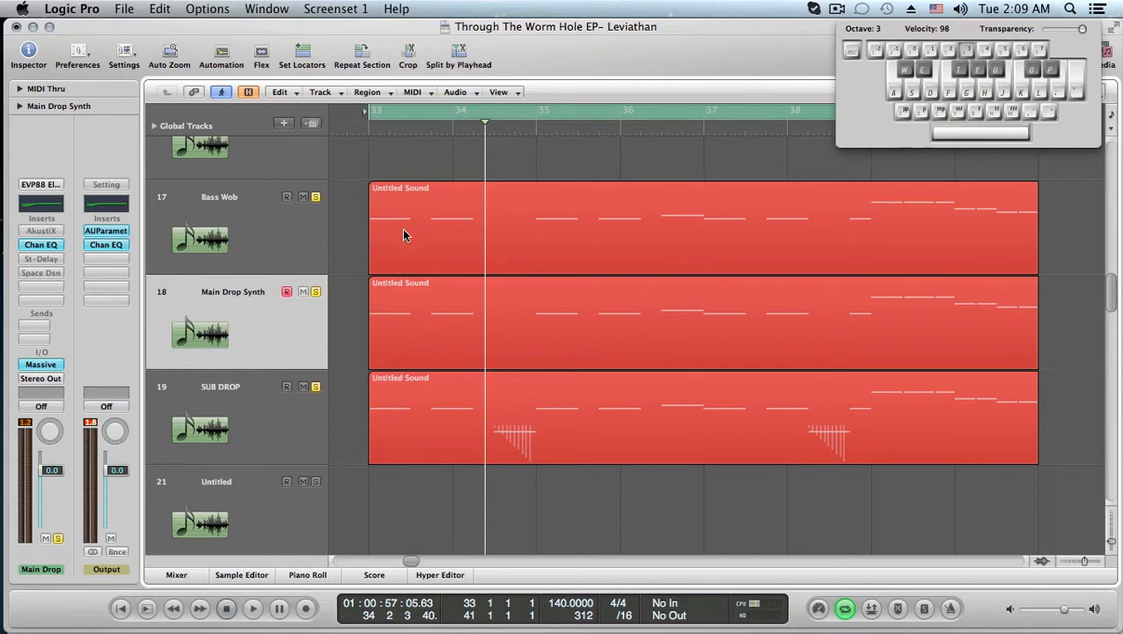
scroll(387, 231, "up", 1)
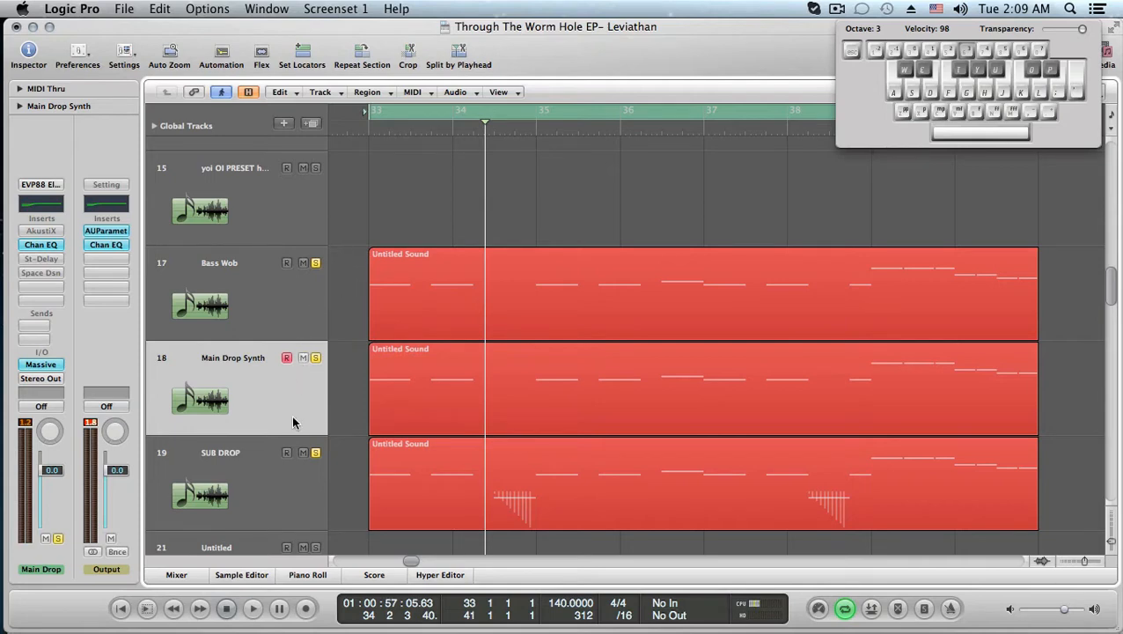
left_click(299, 316)
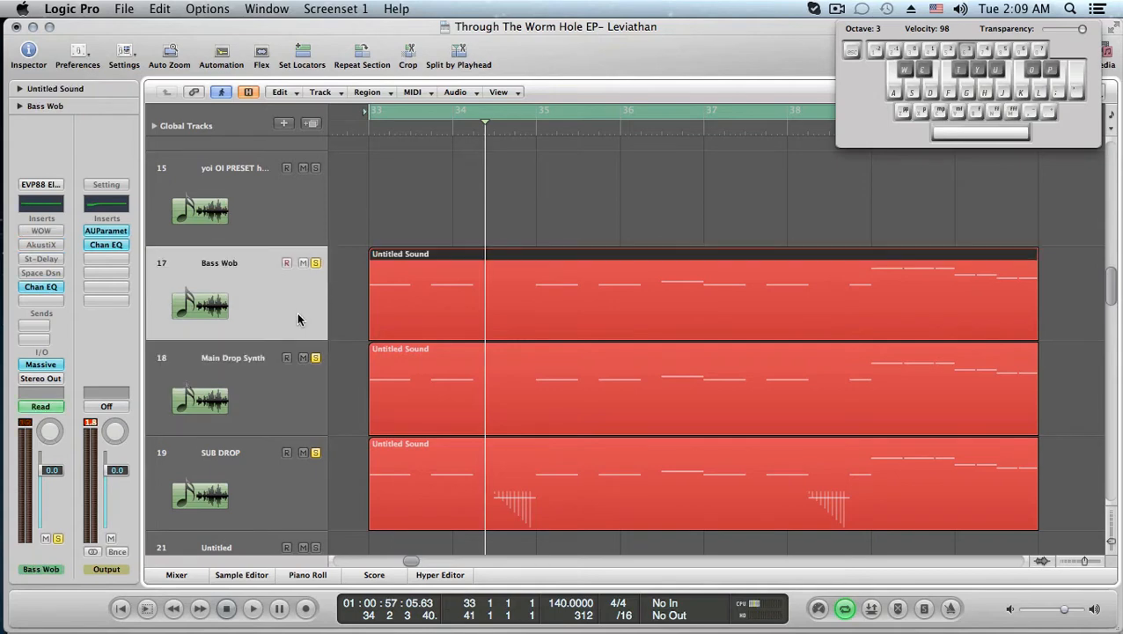
left_click(302, 398)
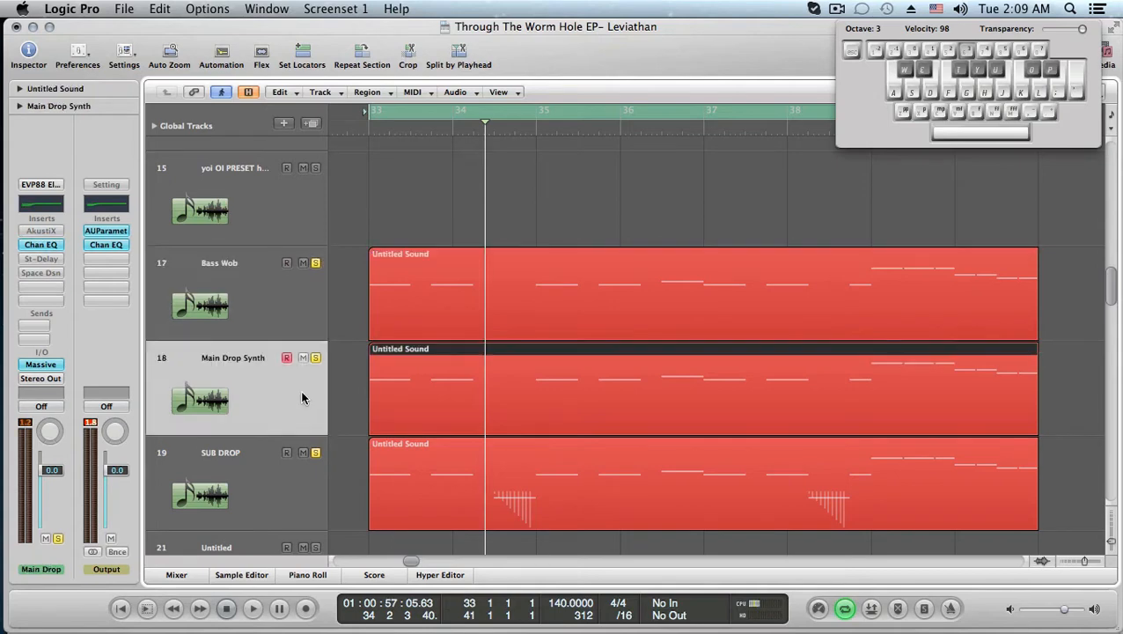
left_click(294, 334)
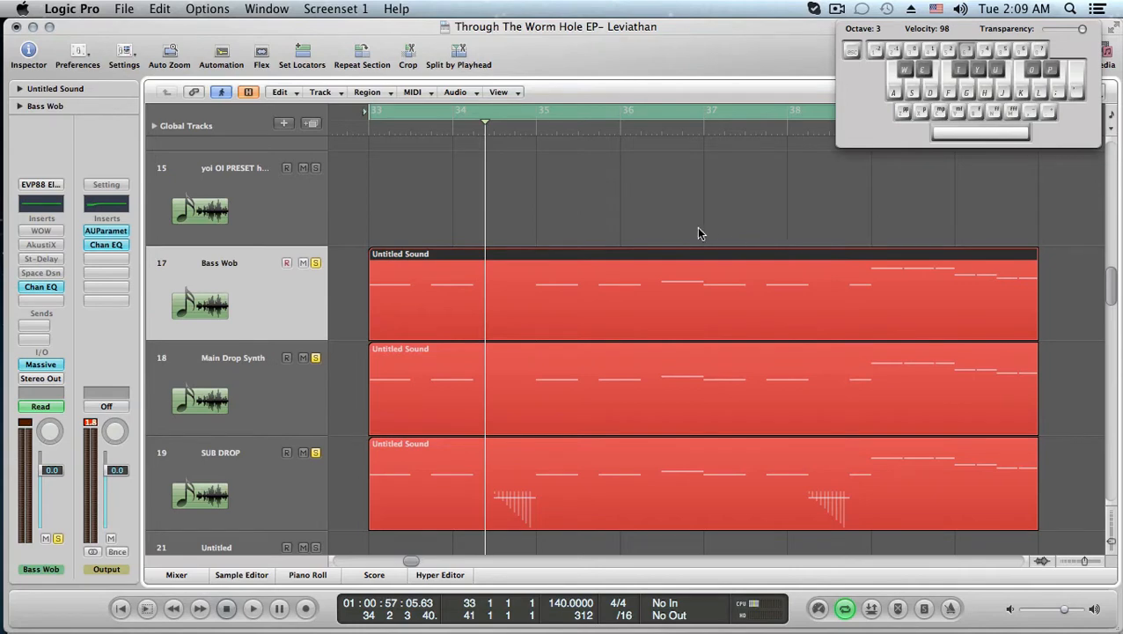
left_click(576, 226)
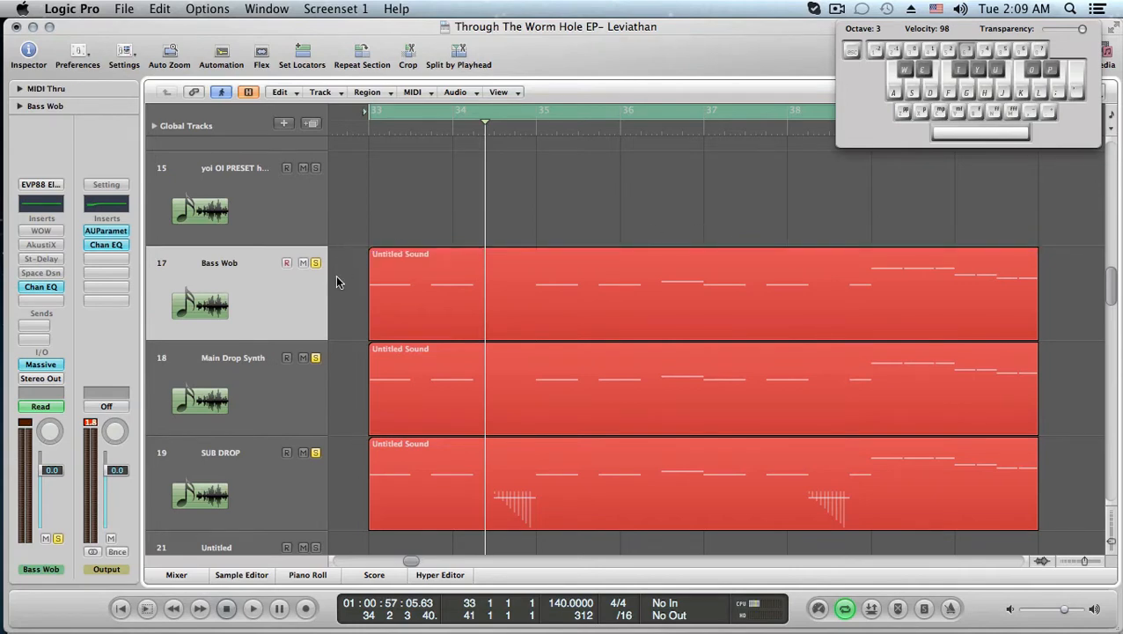
left_click(290, 398)
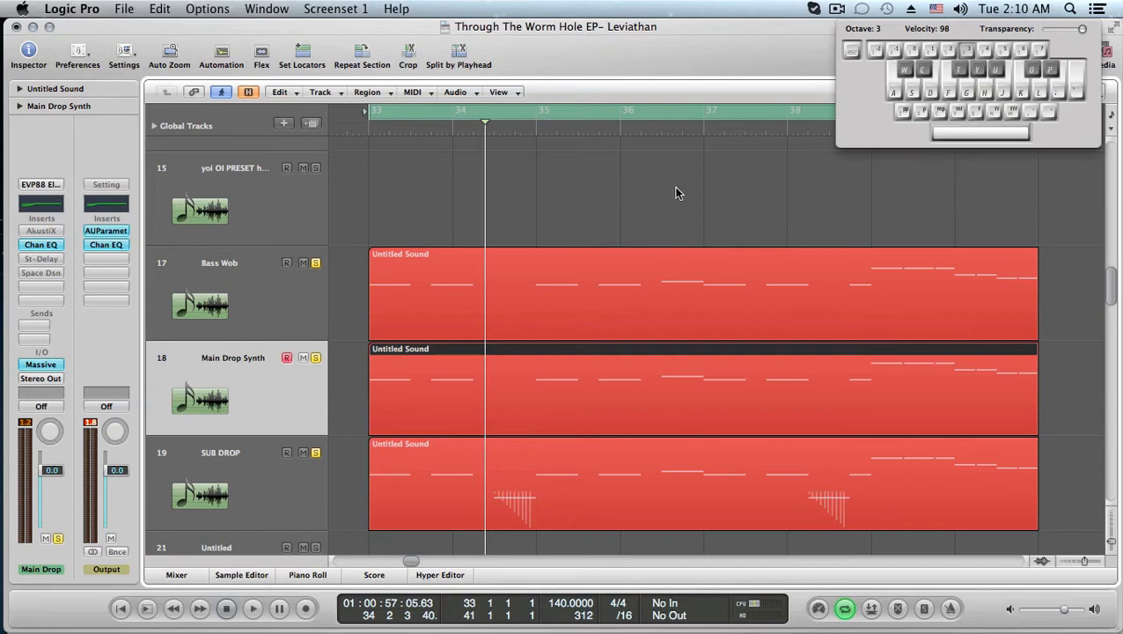
left_click(426, 199)
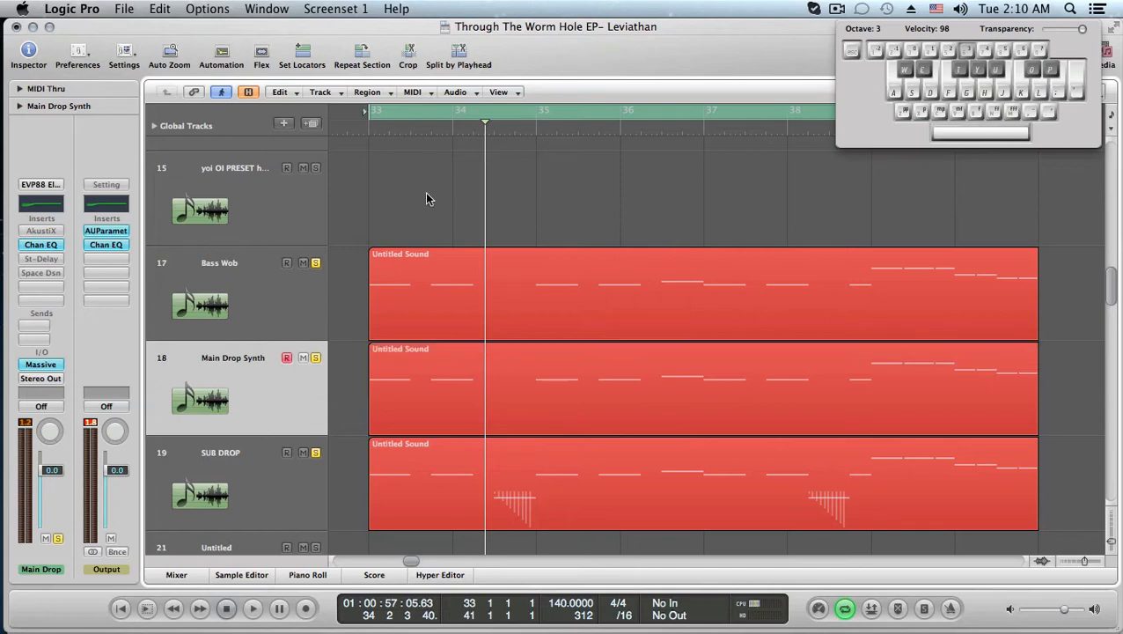
- Compare the channel strips and insert effects of the Bass Wob, Main Drop Synth and SUB DROP tracks
left_click(234, 317)
left_click(263, 426)
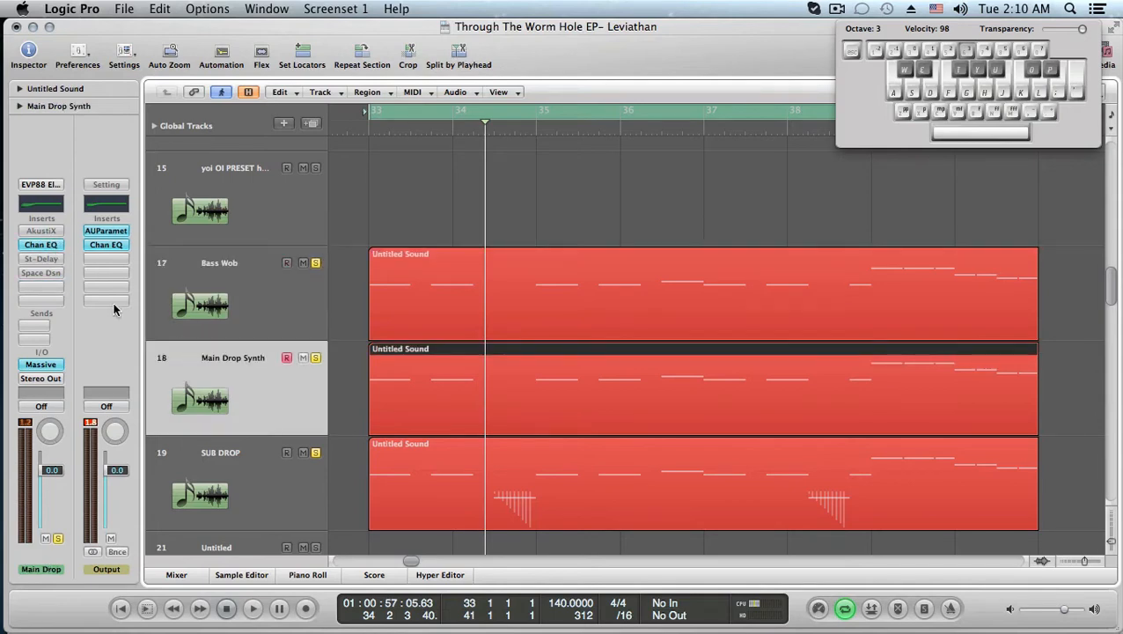
left_click(261, 500)
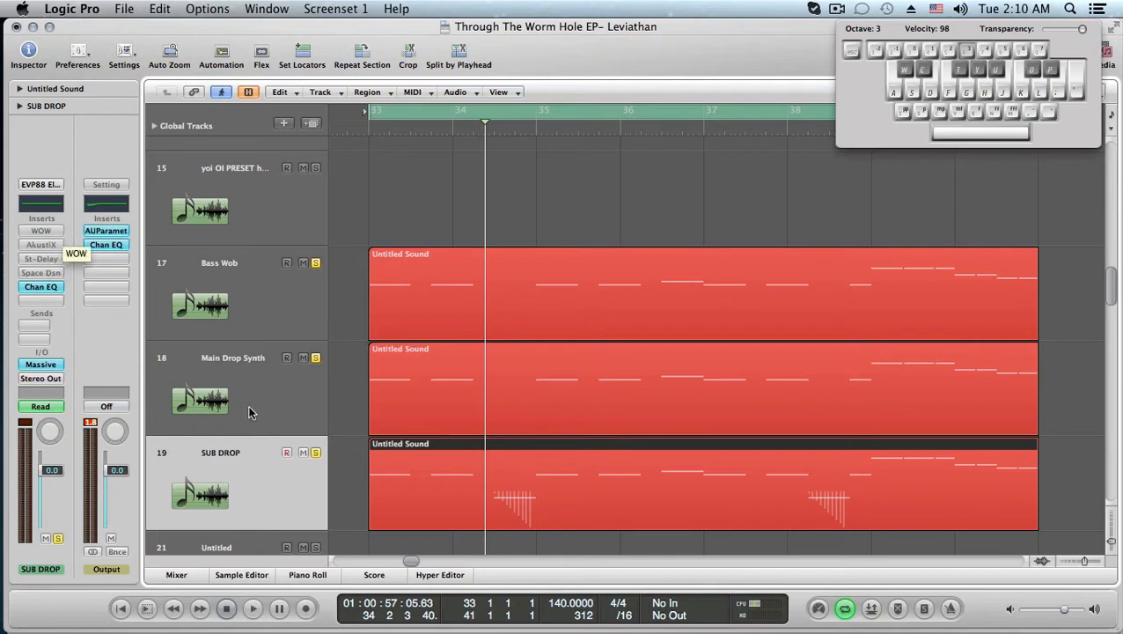
left_click(266, 422)
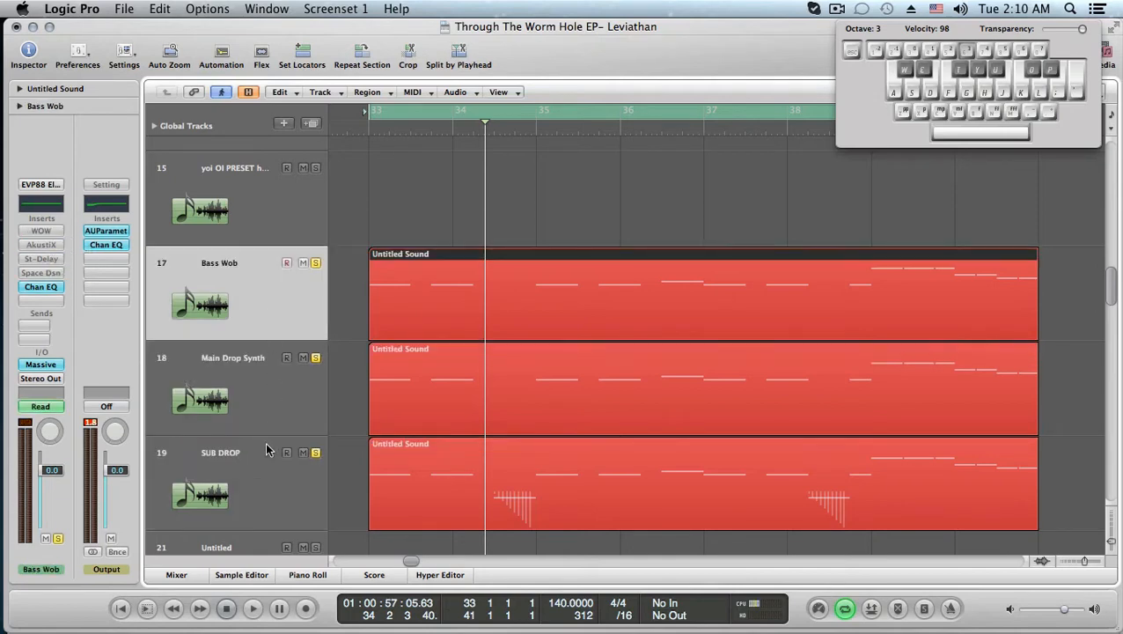
left_click(268, 493)
left_click(264, 413)
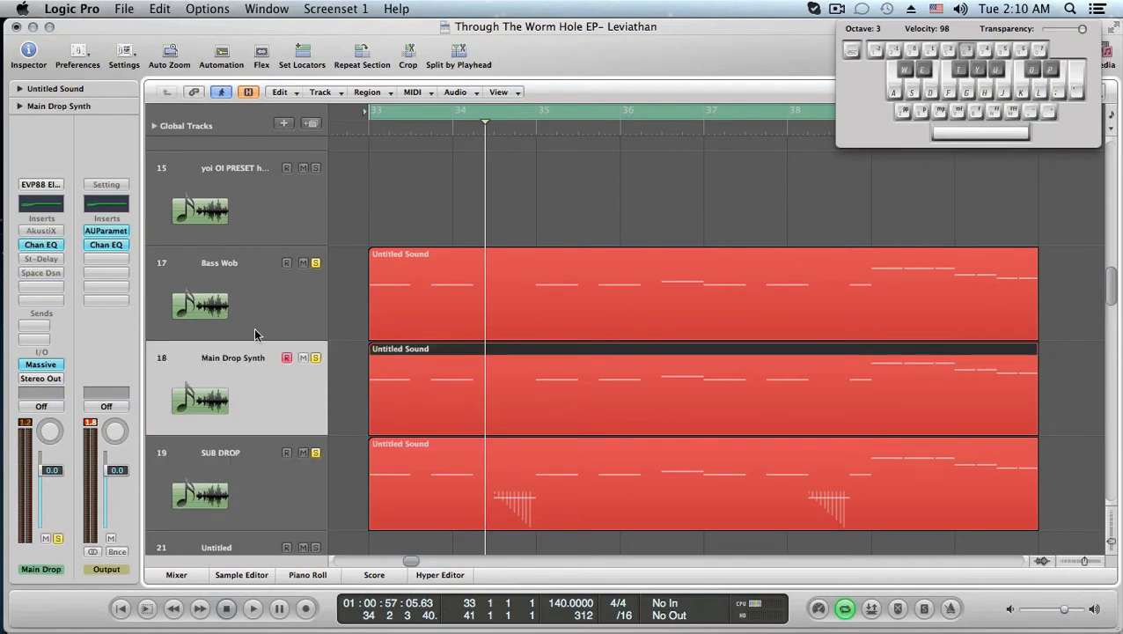
scroll(267, 403, "up", 1)
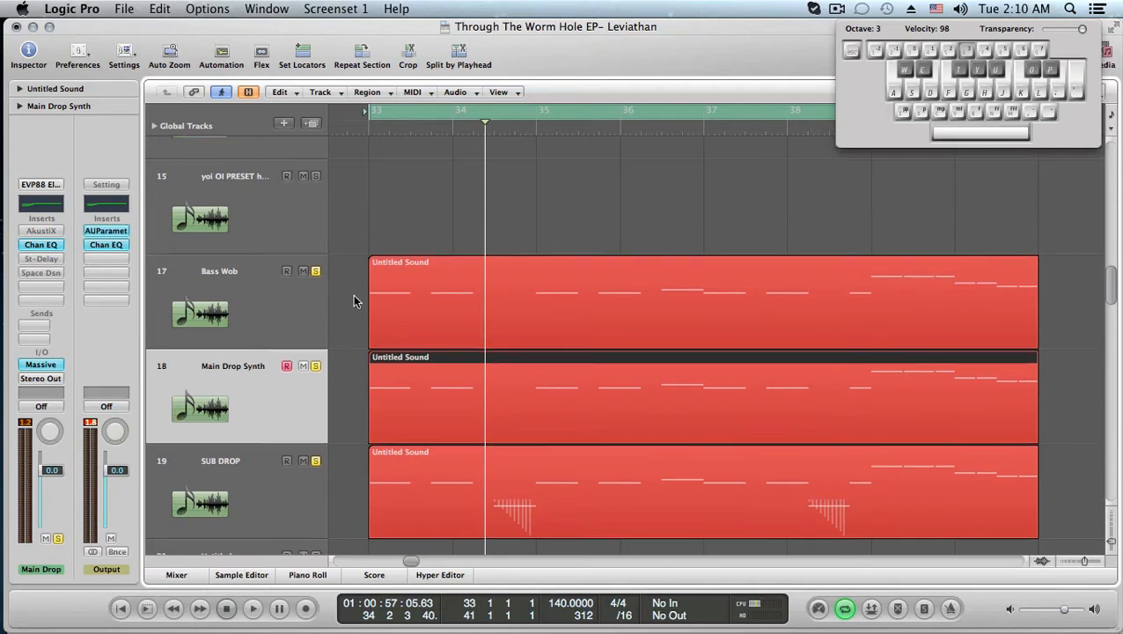
scroll(356, 302, "down", 3)
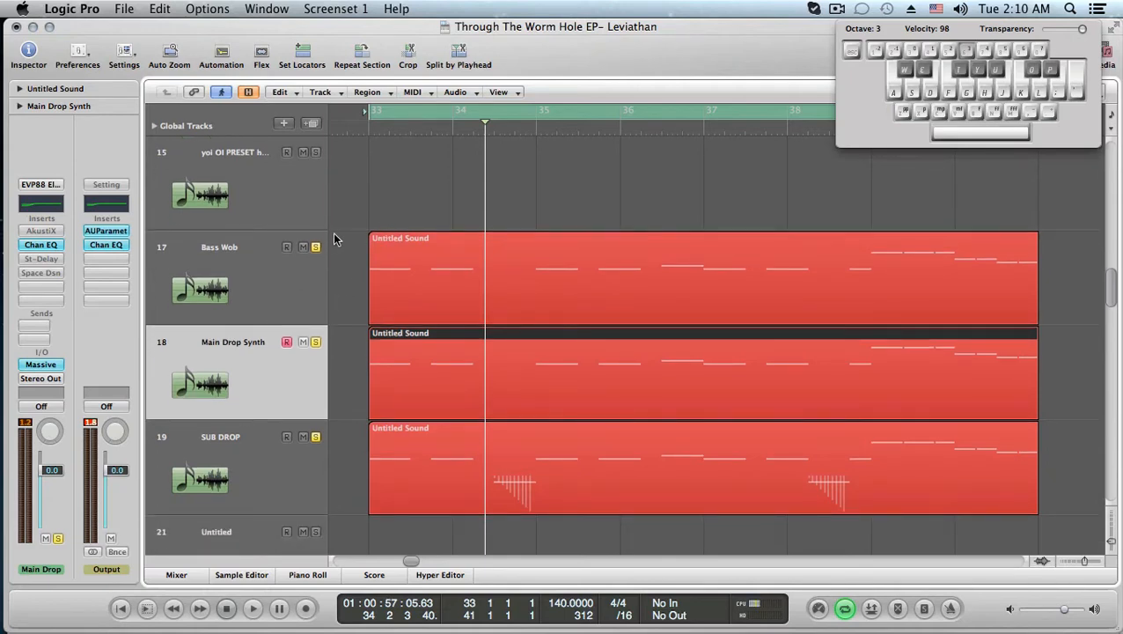
- Play the looped section and audition Bass Wob, Main Drop Synth and SUB DROP soloed one after another
key("space")
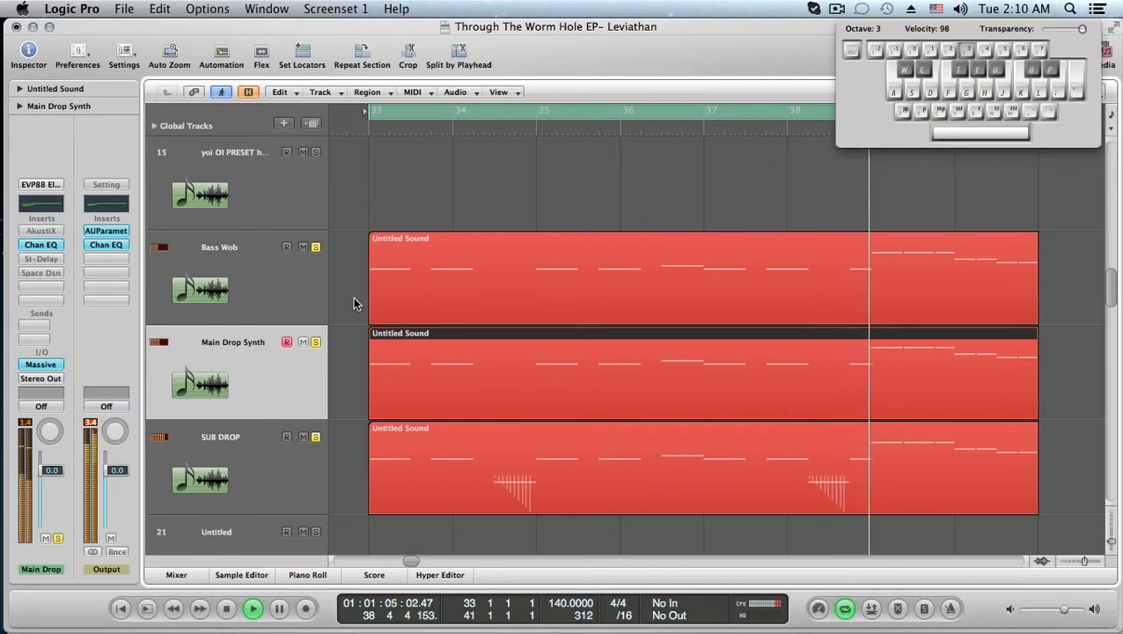
left_click(316, 342)
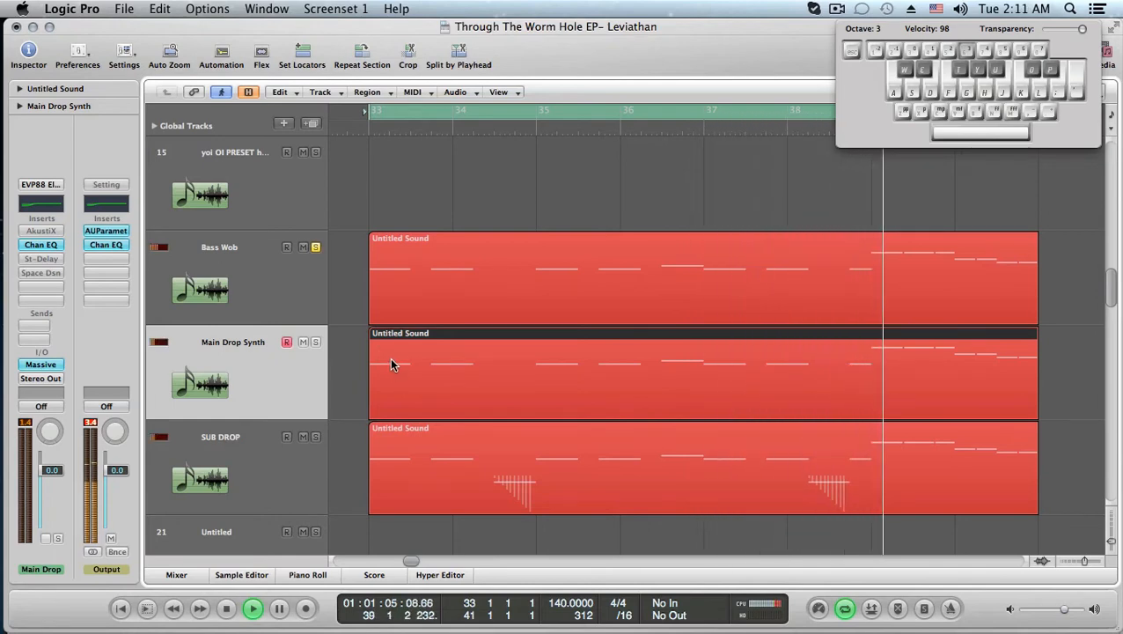
left_click(316, 343)
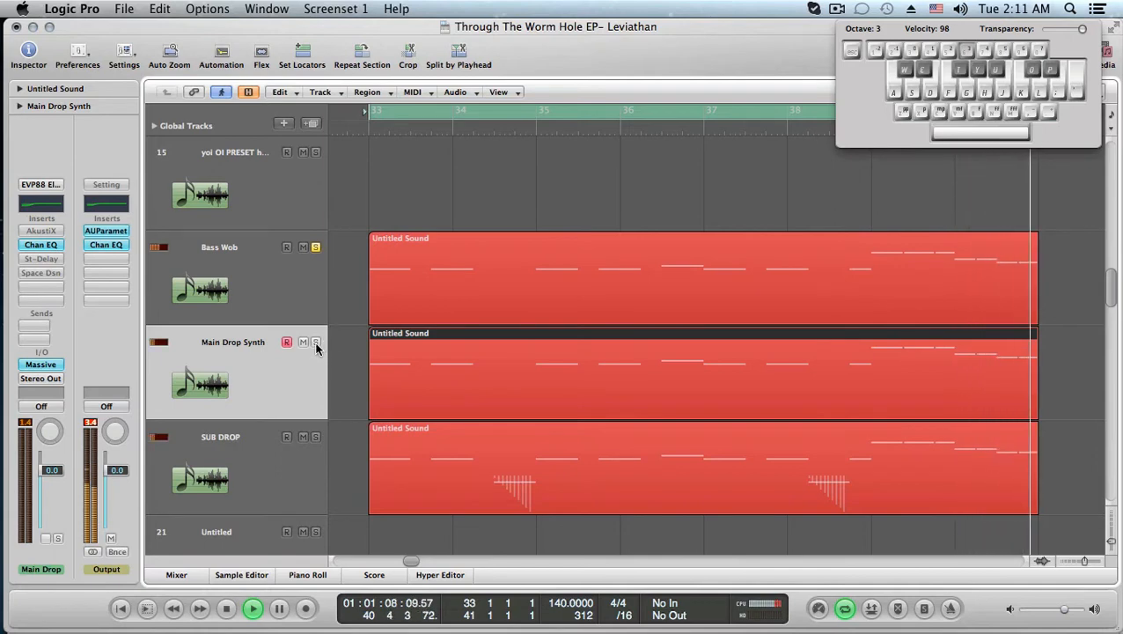
left_click(315, 247)
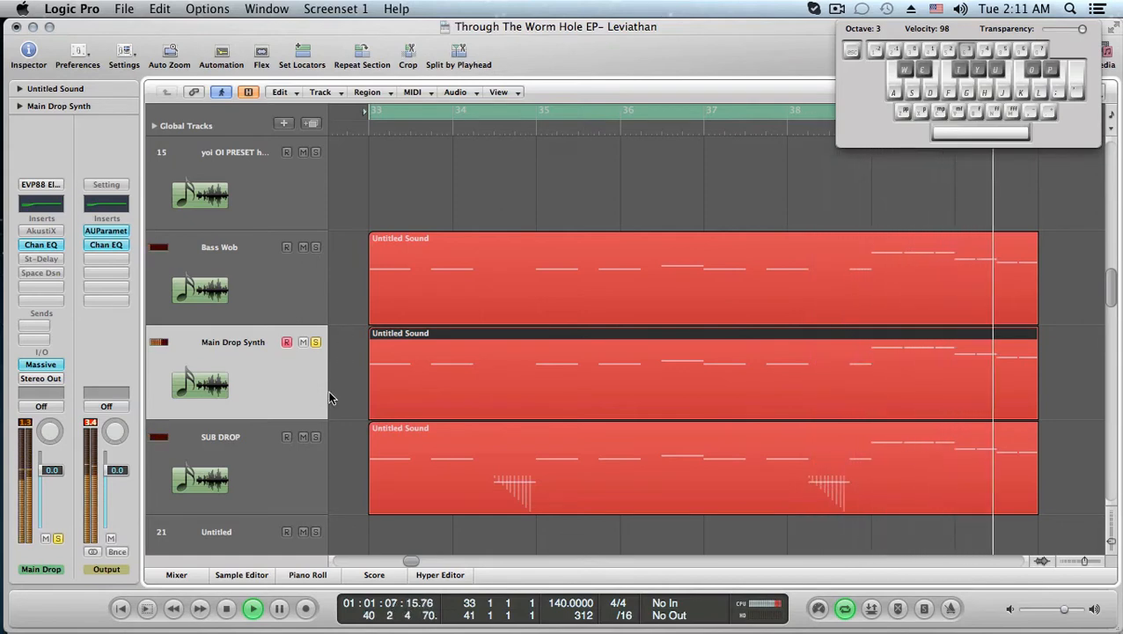
left_click(316, 437)
left_click(315, 342)
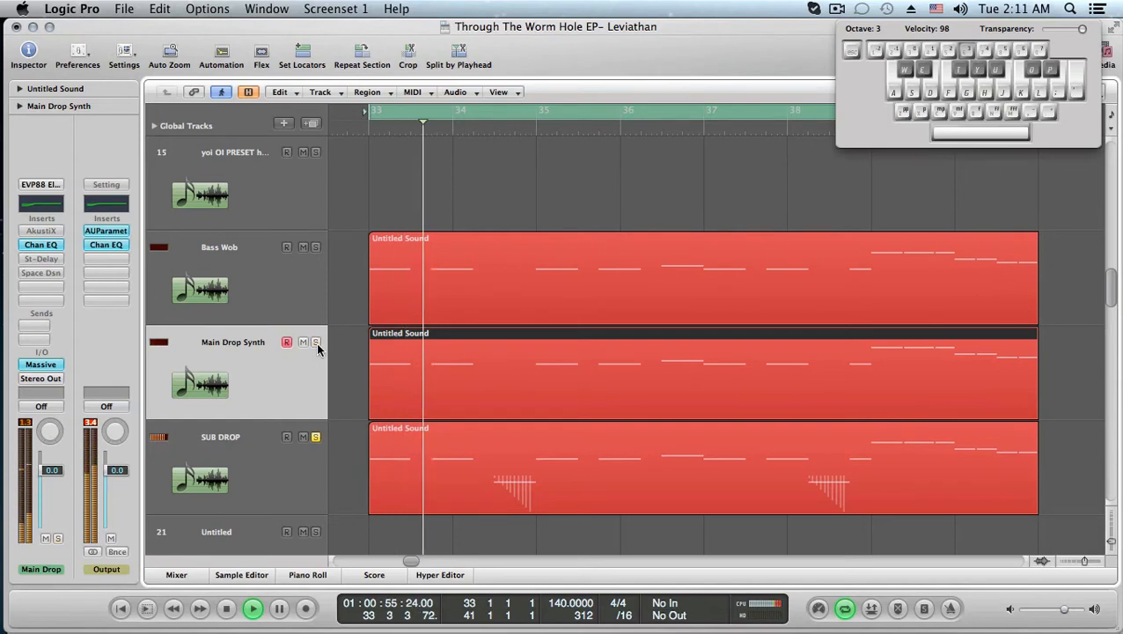
- Audition the SUB DROP track with its AkustiX insert enabled, and bypass the insert again after stopping playback
left_click(269, 469)
left_click(37, 246, "alt")
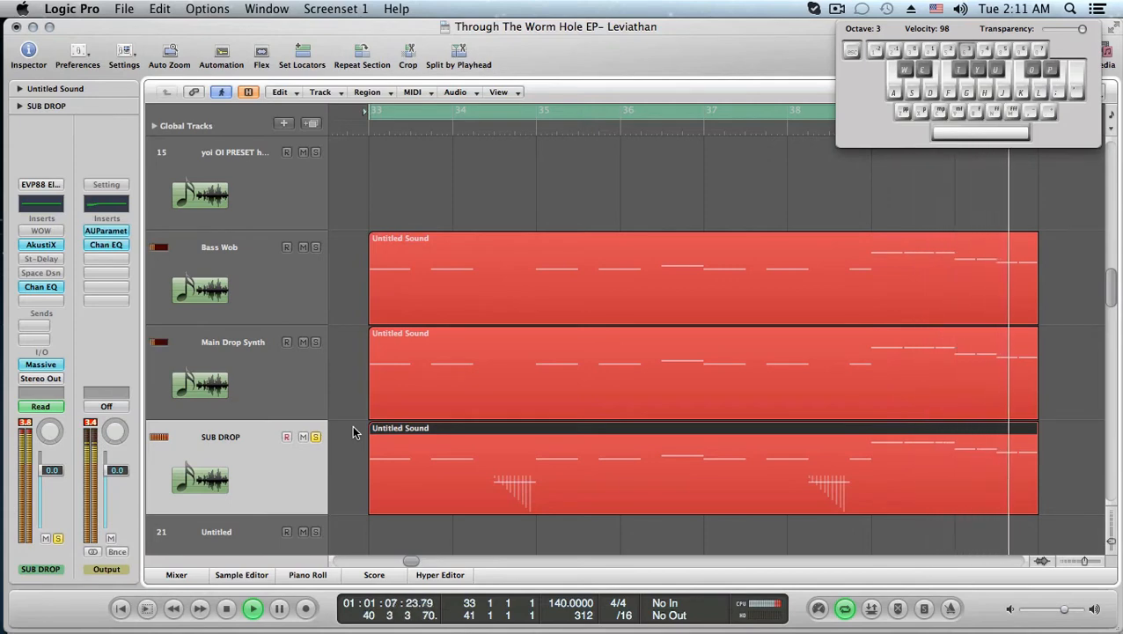
key("space")
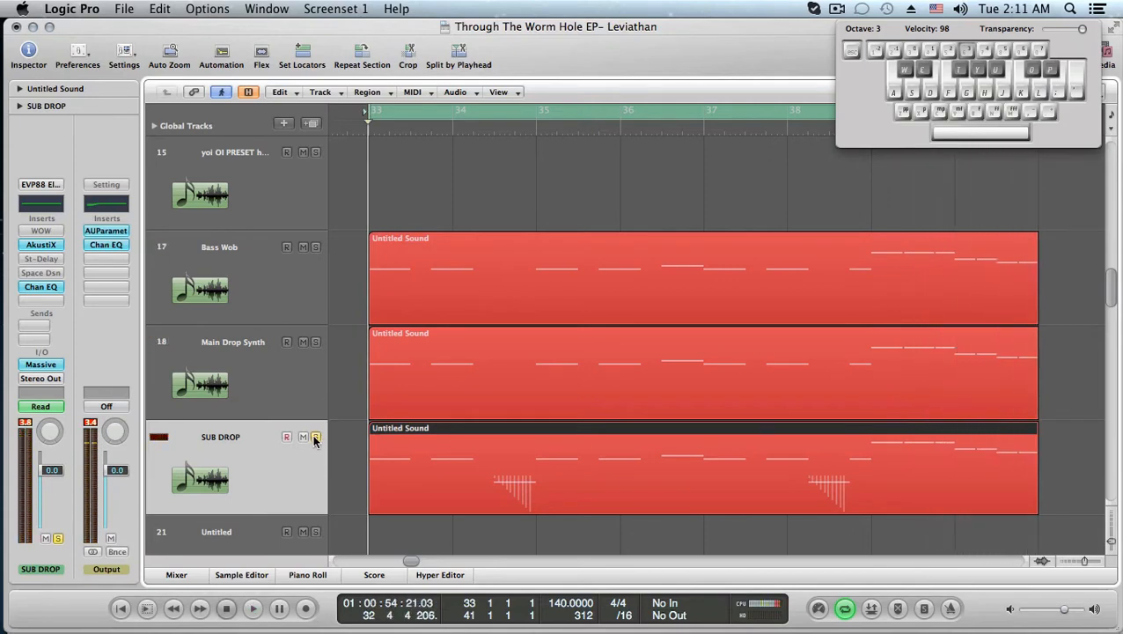
left_click(48, 245, "alt")
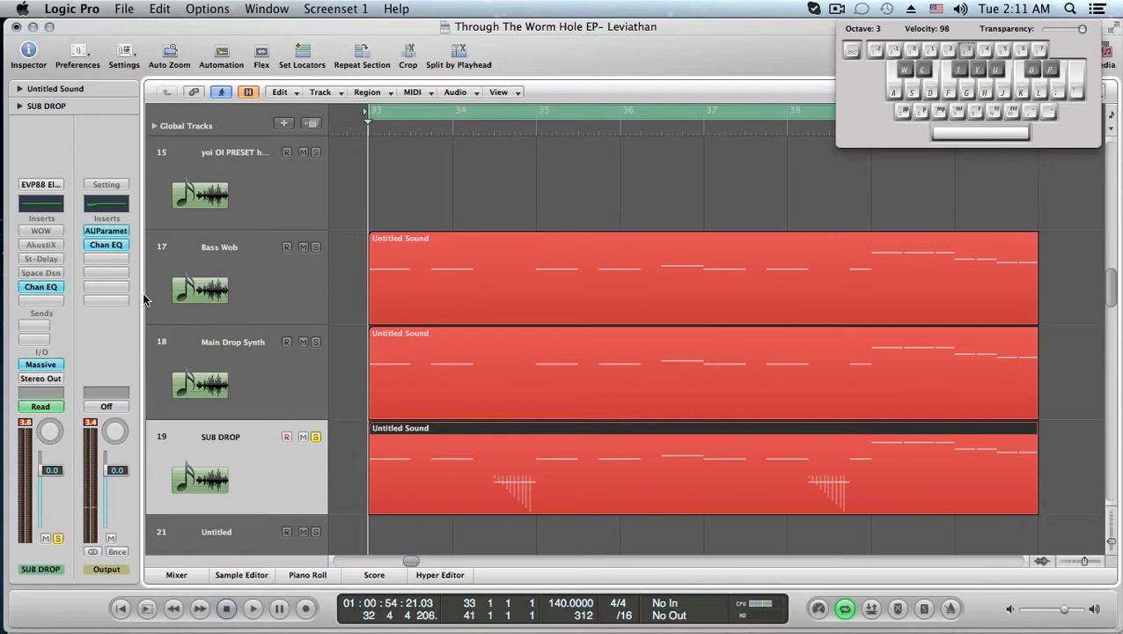
- Move the solo from SUB DROP to the Bass Wob track and play the note F3 on it
left_click(263, 384)
left_click(262, 294)
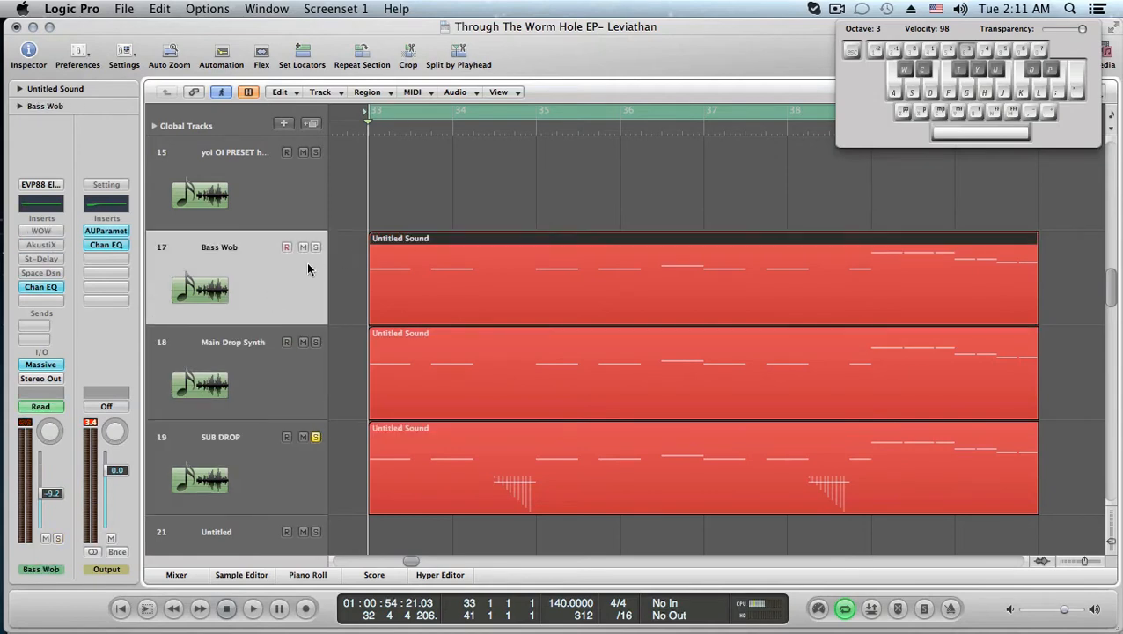
left_click(316, 437)
key("f")
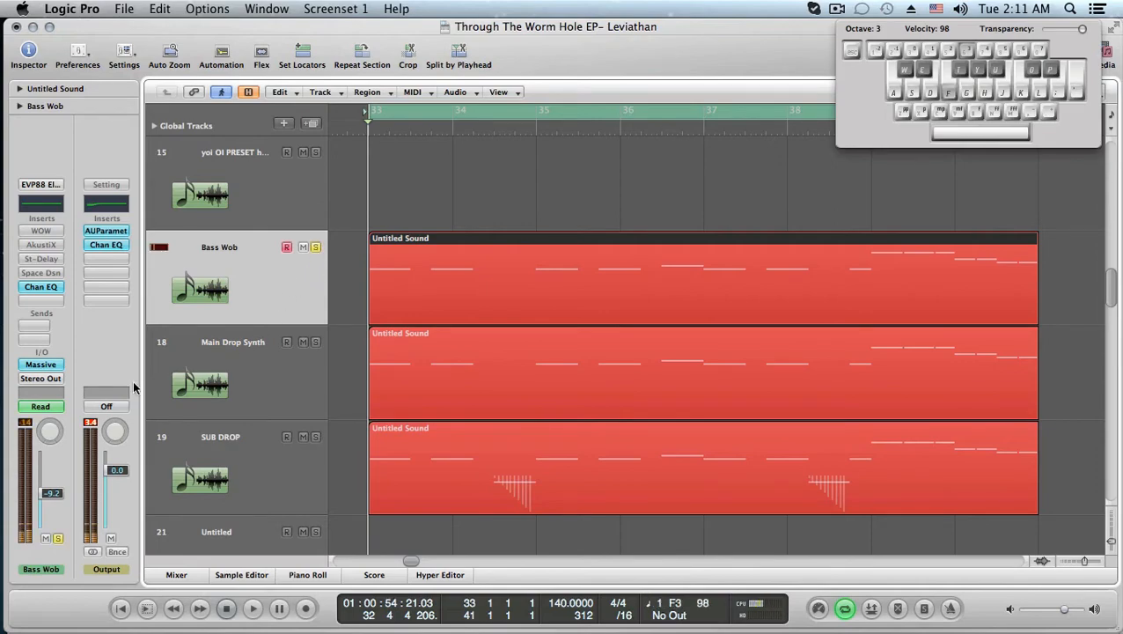
- Open the Massive instrument of the Bass Wob track and examine its FX1, FX2 and EQ settings
left_click(58, 366)
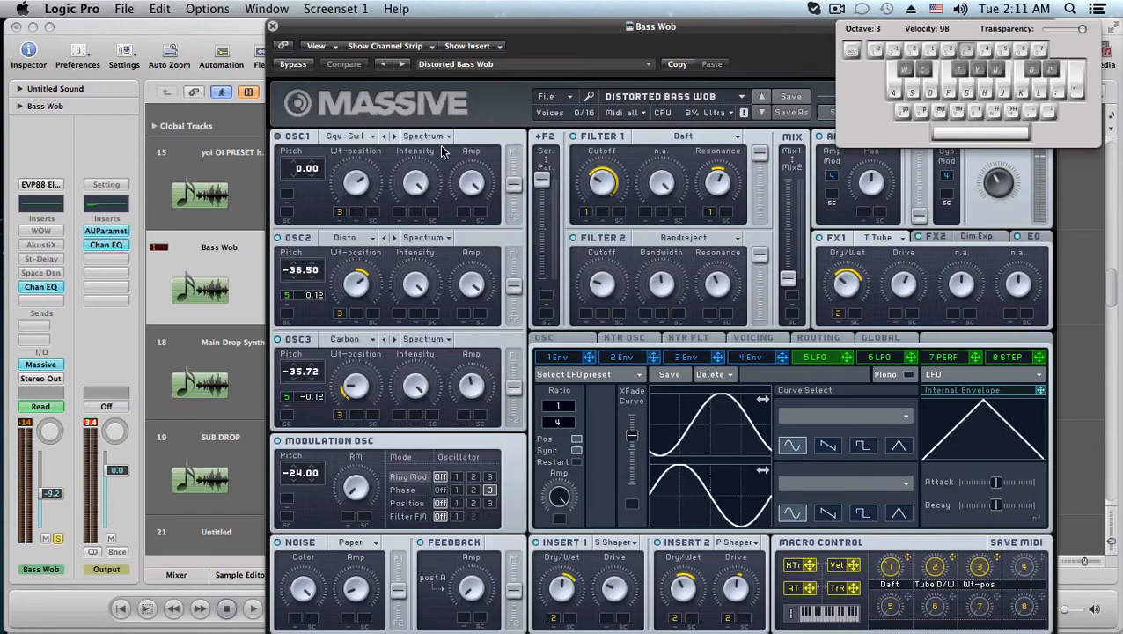
left_click_drag(524, 35, 478, 16)
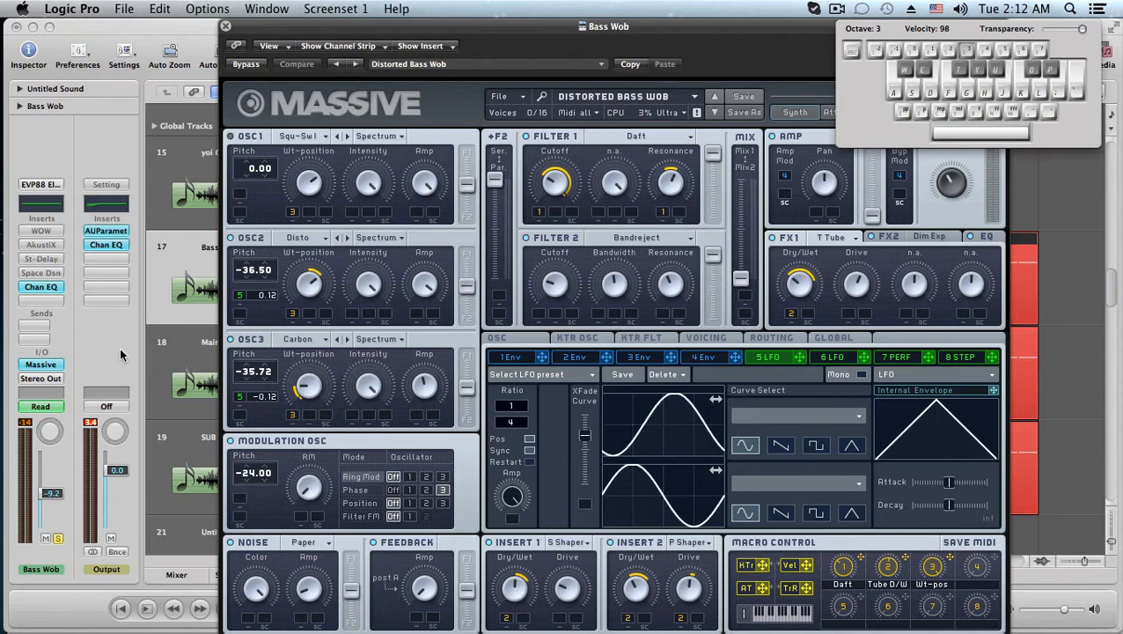
left_click(890, 236)
left_click(985, 237)
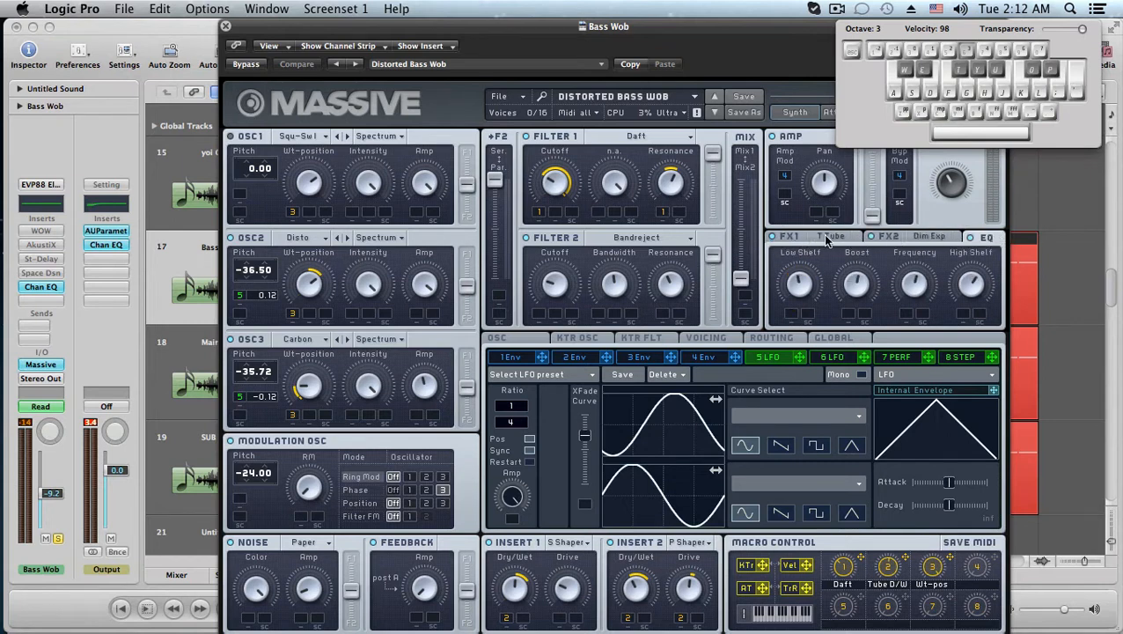
left_click(791, 237)
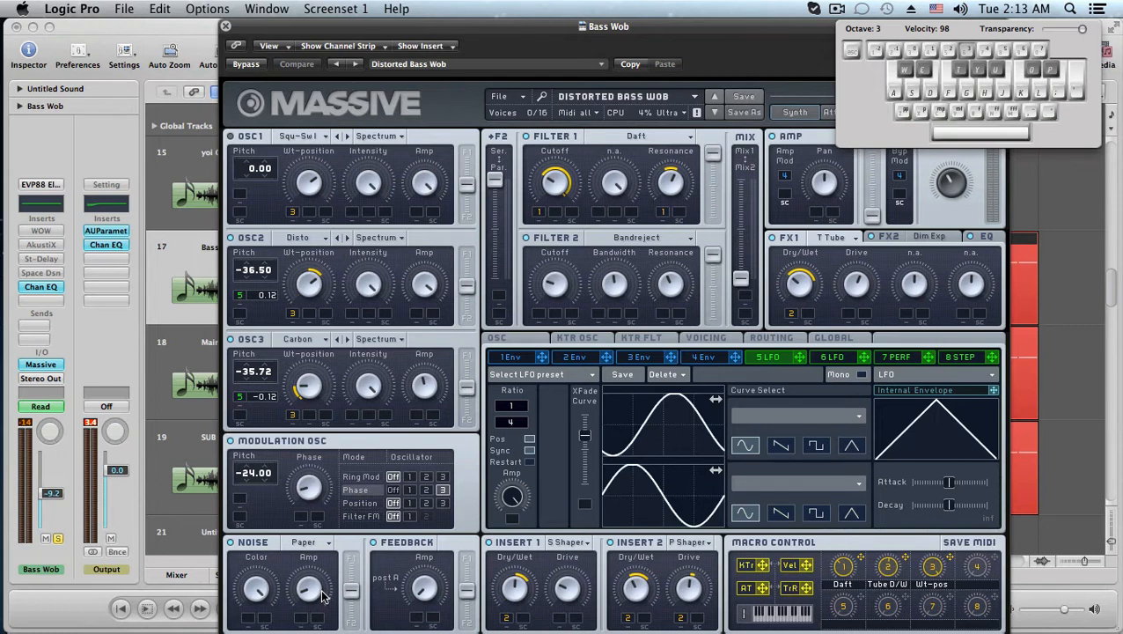
- Adjust the Amp of Massive's Paper noise while playing the note F to hear its effect
key("f")
left_click_drag(317, 588, 313, 540)
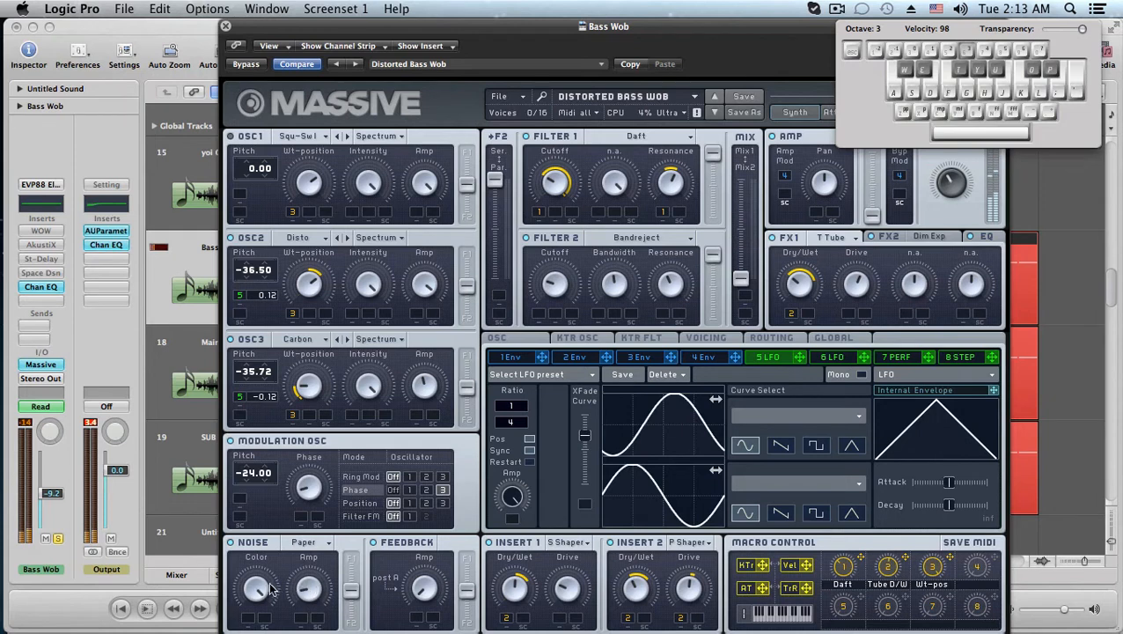
key("f")
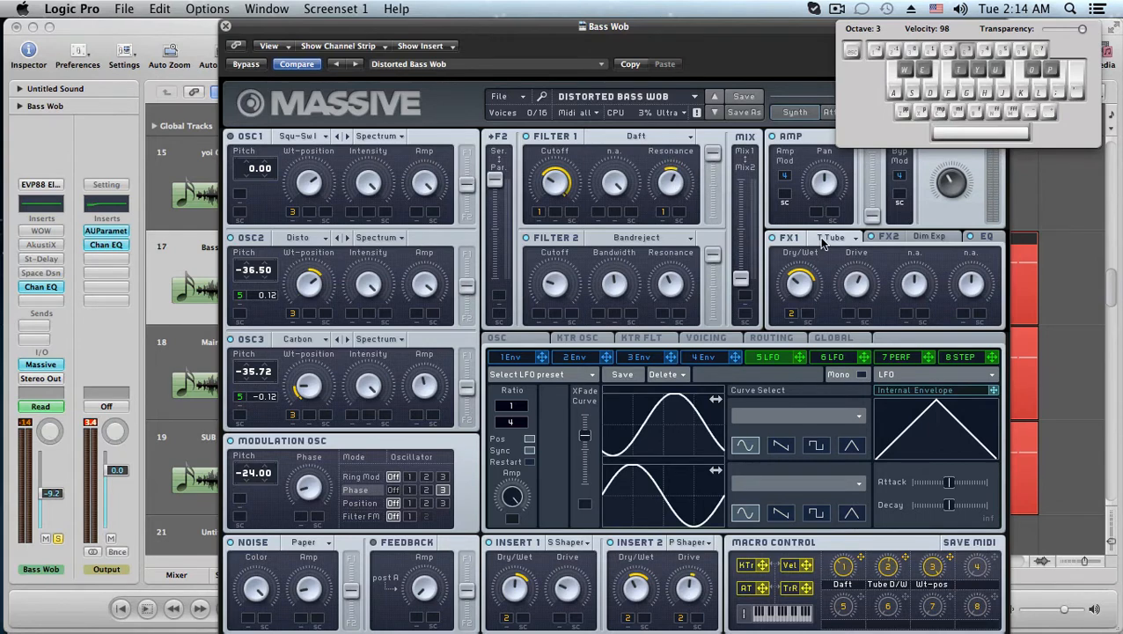
- Review the FX2 Dim Exp parameters and the EQ shelf, boost and frequency settings of the Bass Wob patch
left_click_drag(748, 29, 603, 19)
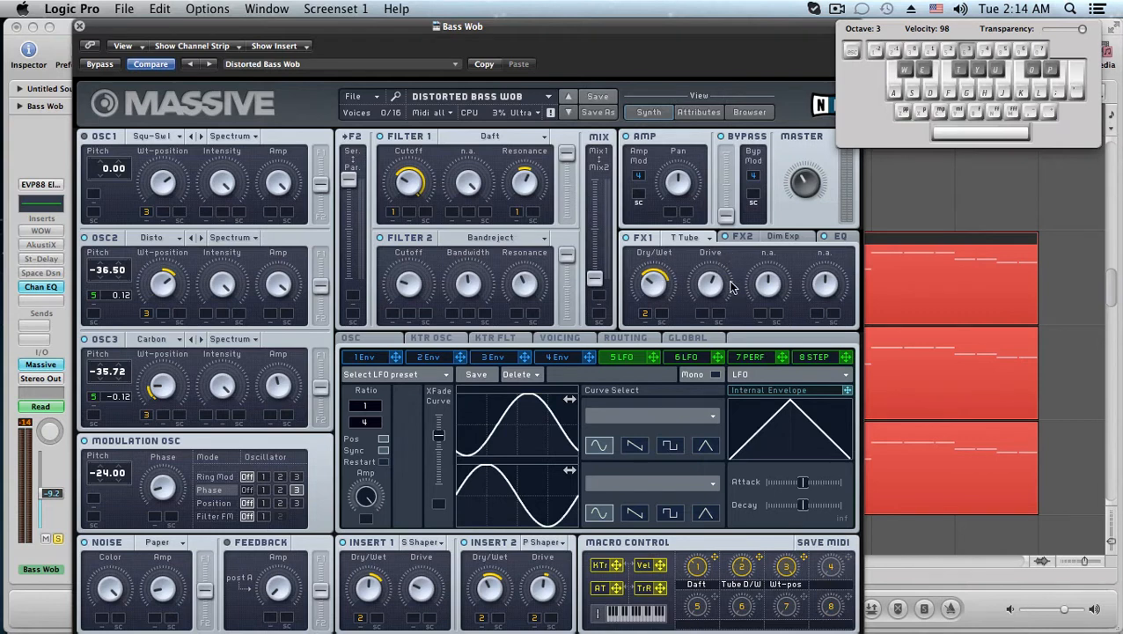
left_click(752, 237)
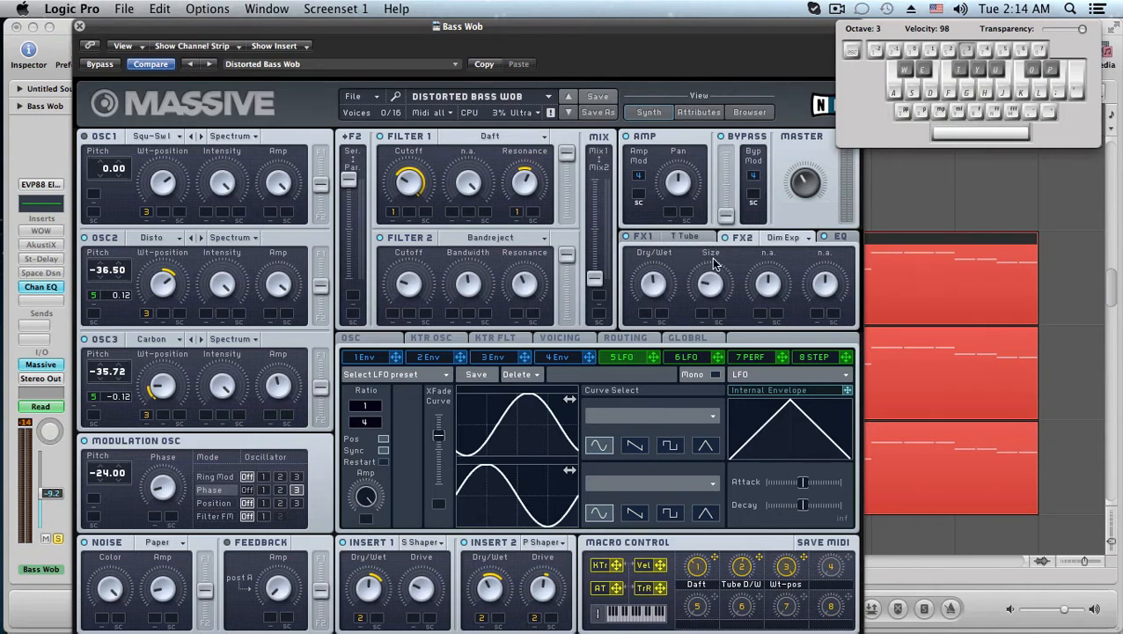
left_click(836, 237)
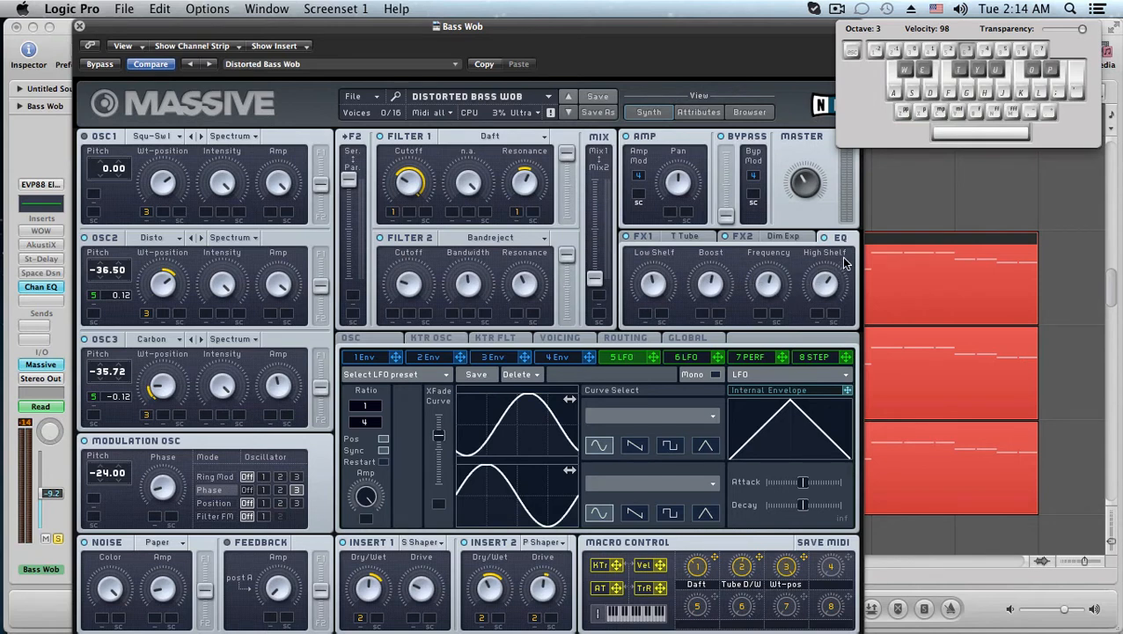
- Play the notes G, D, A and F on the Bass Wob patch to hear its sound
key("g")
key("s")
key("h")
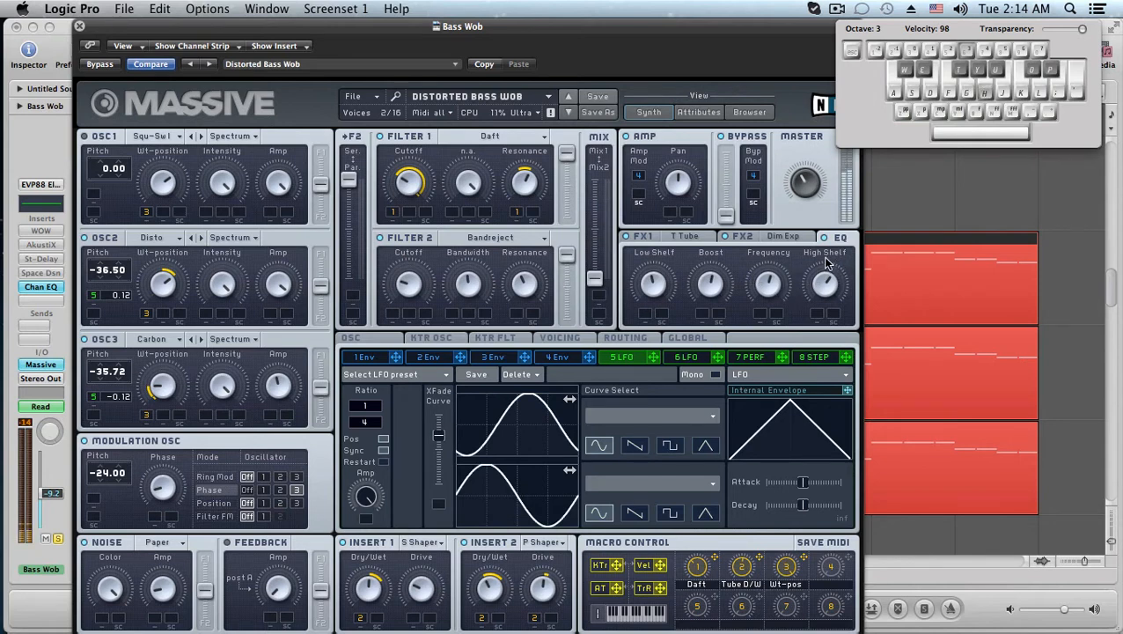
key("f")
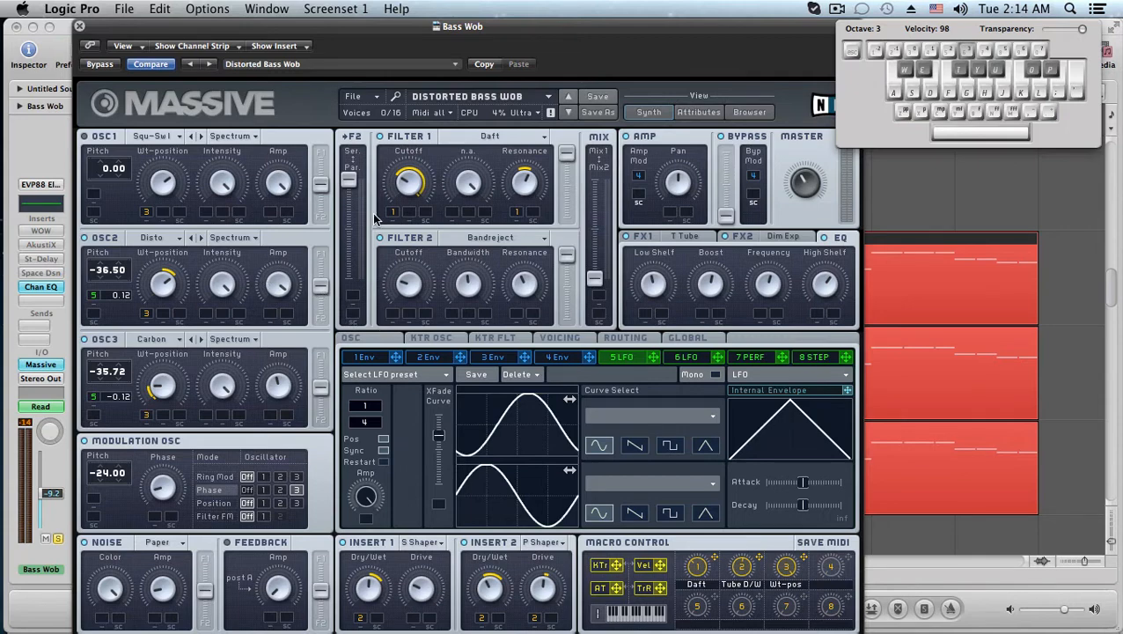
- Hide the plug-in header of the Bass Wob Massive window and reposition it so the whole synth is visible
left_click_drag(754, 29, 723, 29)
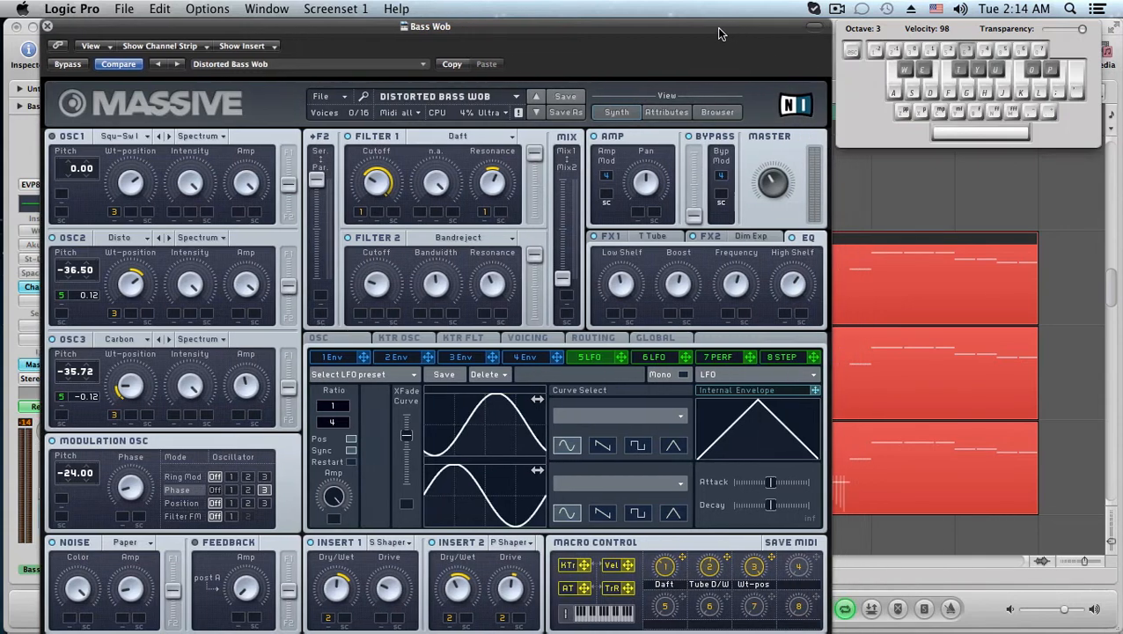
left_click(809, 27)
left_click_drag(647, 29, 661, 30)
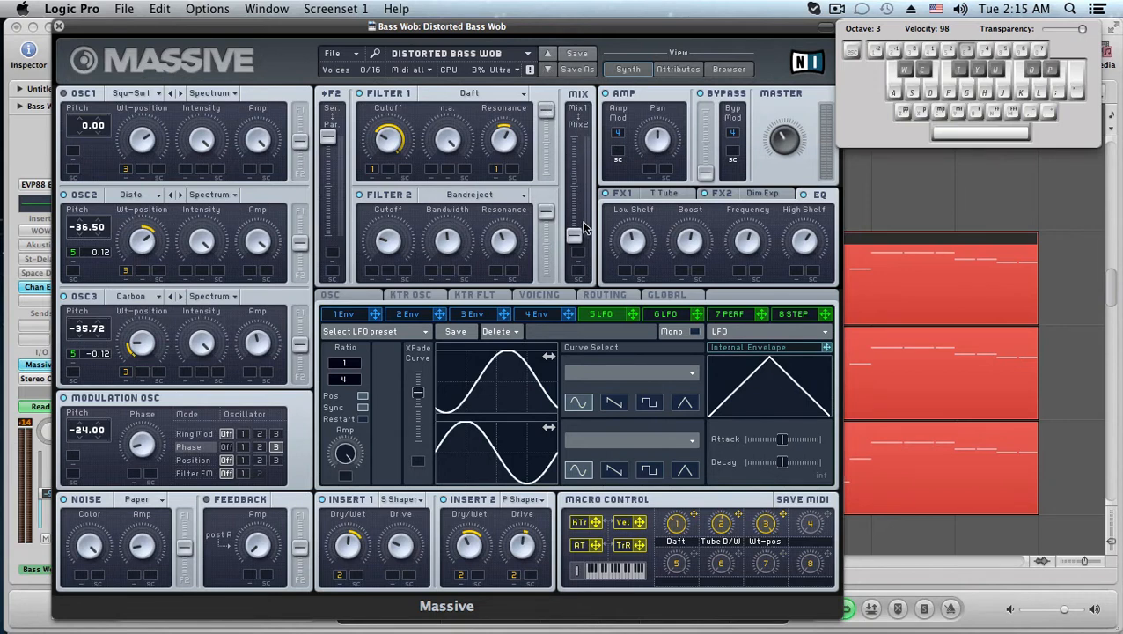
- Raise Massive's filter mix fader slightly and lower it back while playing notes to hear its effect
mouse_move(572, 231)
left_mouse_down()
mouse_move(578, 254)
mouse_move(588, 148)
mouse_move(589, 209)
mouse_move(589, 199)
mouse_move(577, 228)
left_mouse_up()
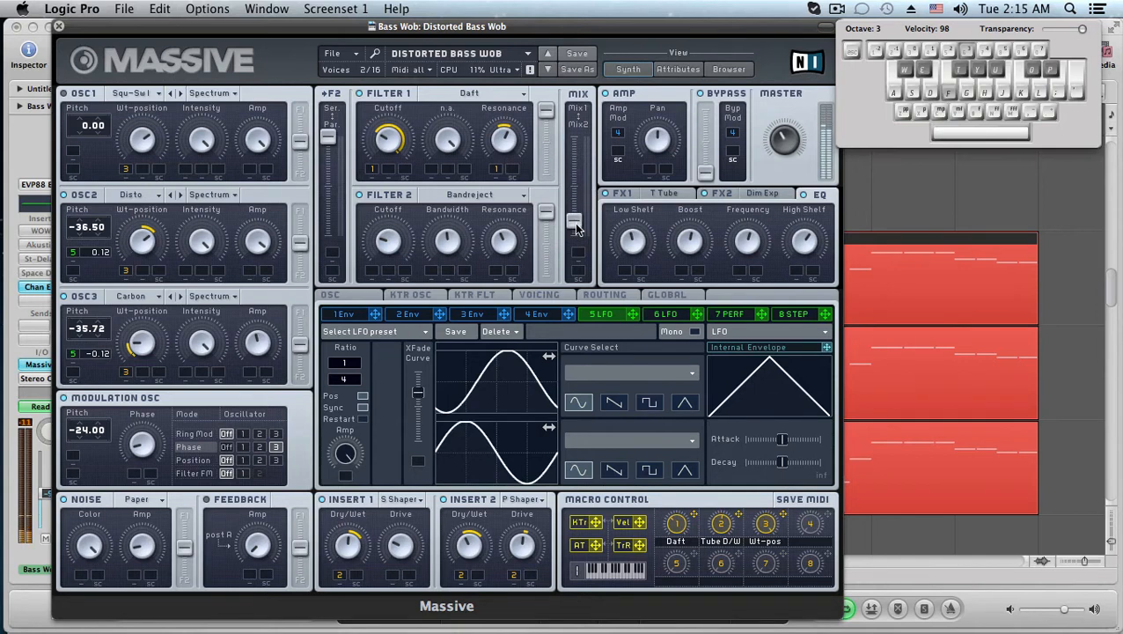
key("d")
left_click_drag(577, 227, 577, 242)
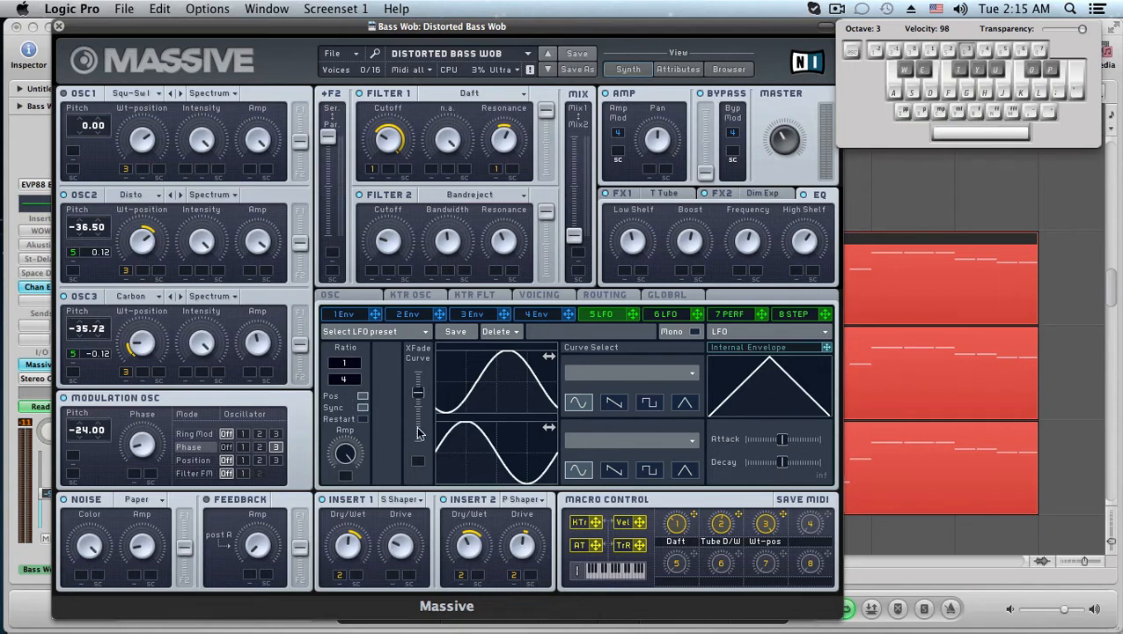
- Compare LFO 5 of the Bass Wob patch with sync off and on, and examine envelopes 1 and 4
left_click(362, 408)
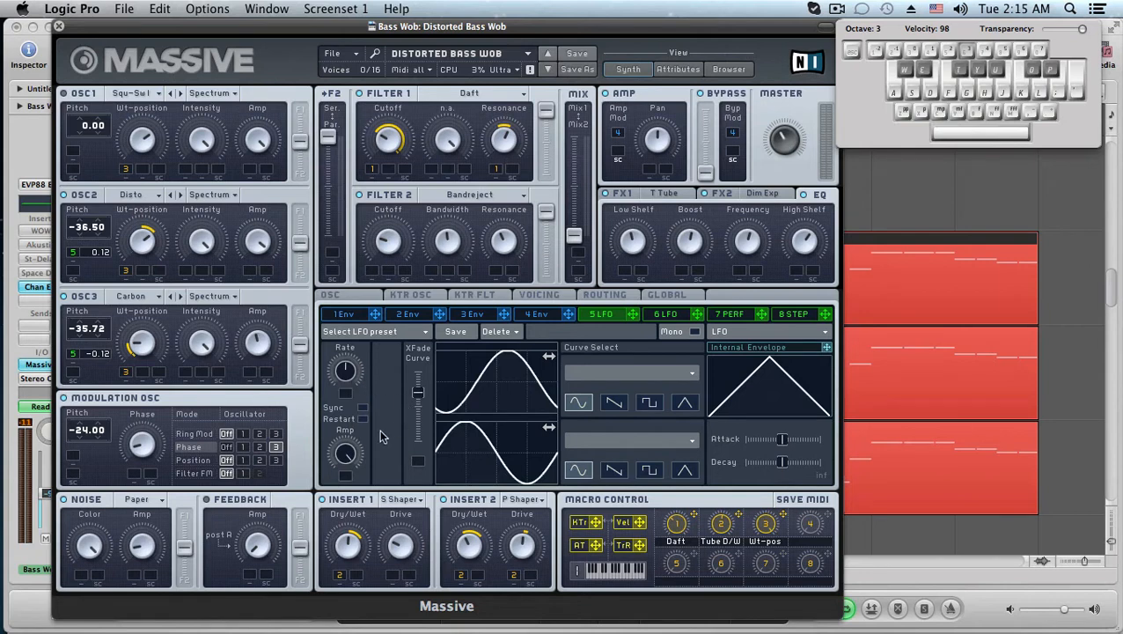
left_click(362, 408)
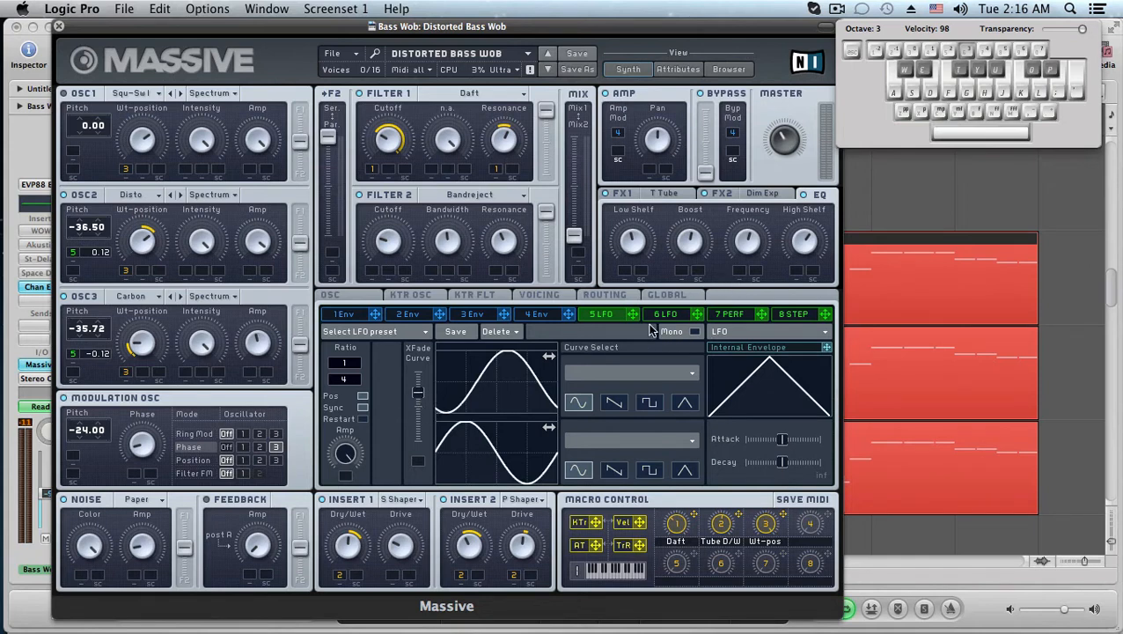
left_click(363, 315)
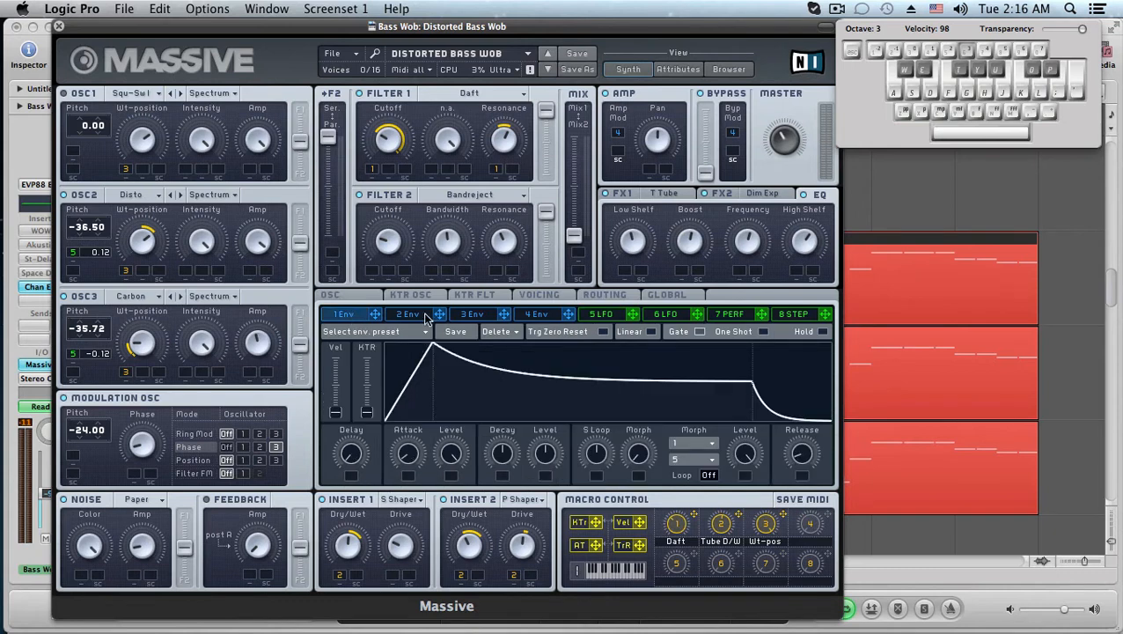
left_click(541, 316)
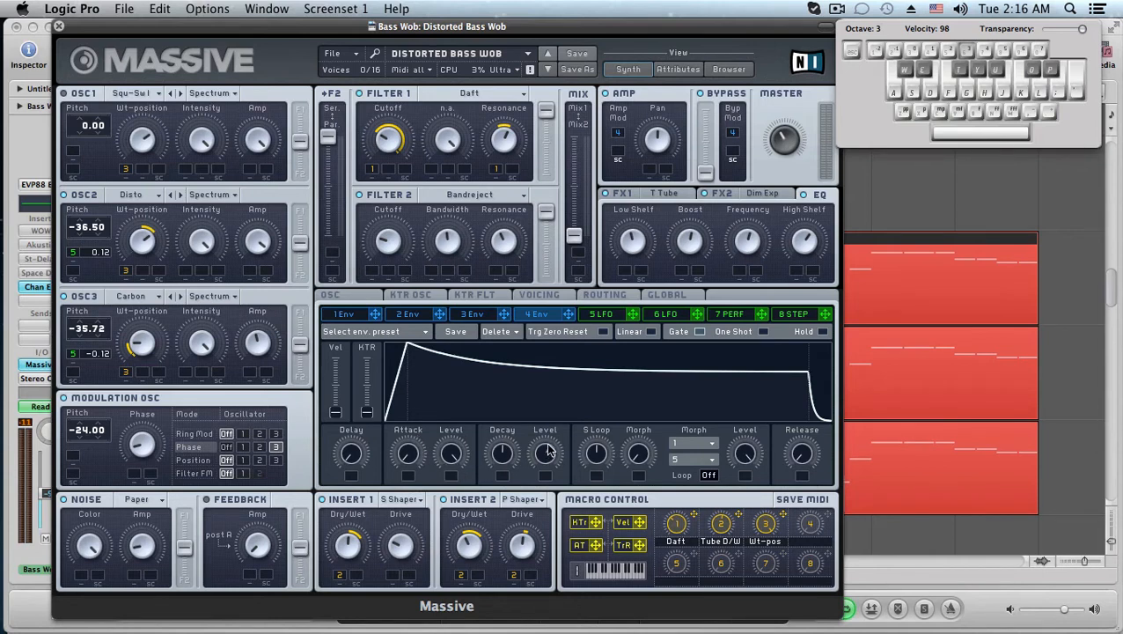
- Review the oscillator, key tracking, voicing and routing pages of the Bass Wob patch and return to LFO 5
left_click(349, 296)
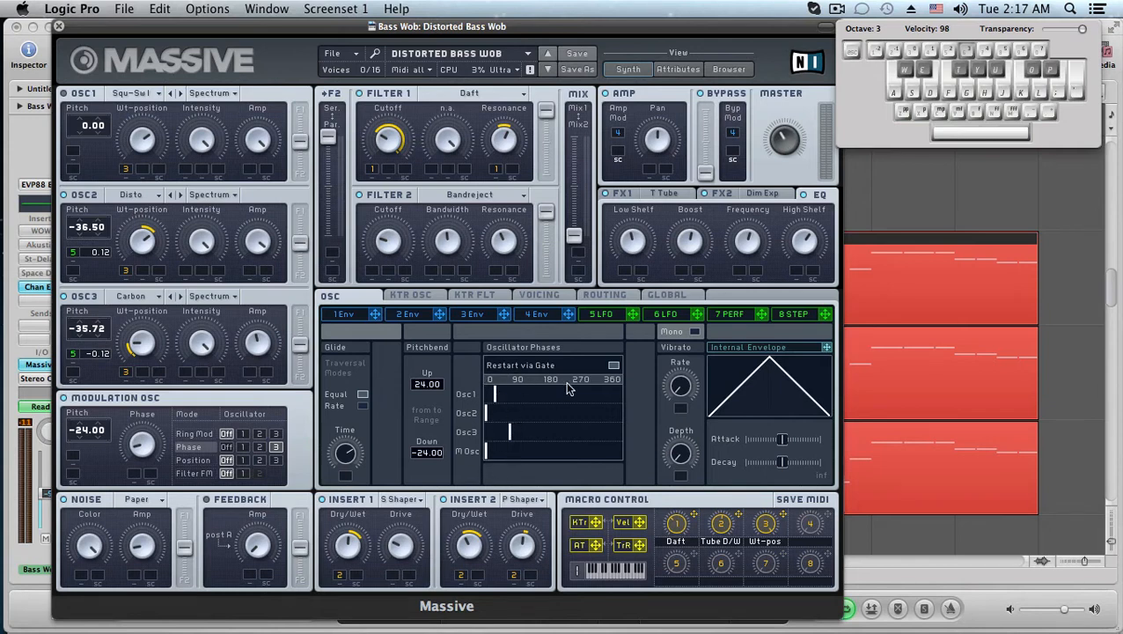
left_click(414, 296)
left_click(474, 296)
left_click(538, 296)
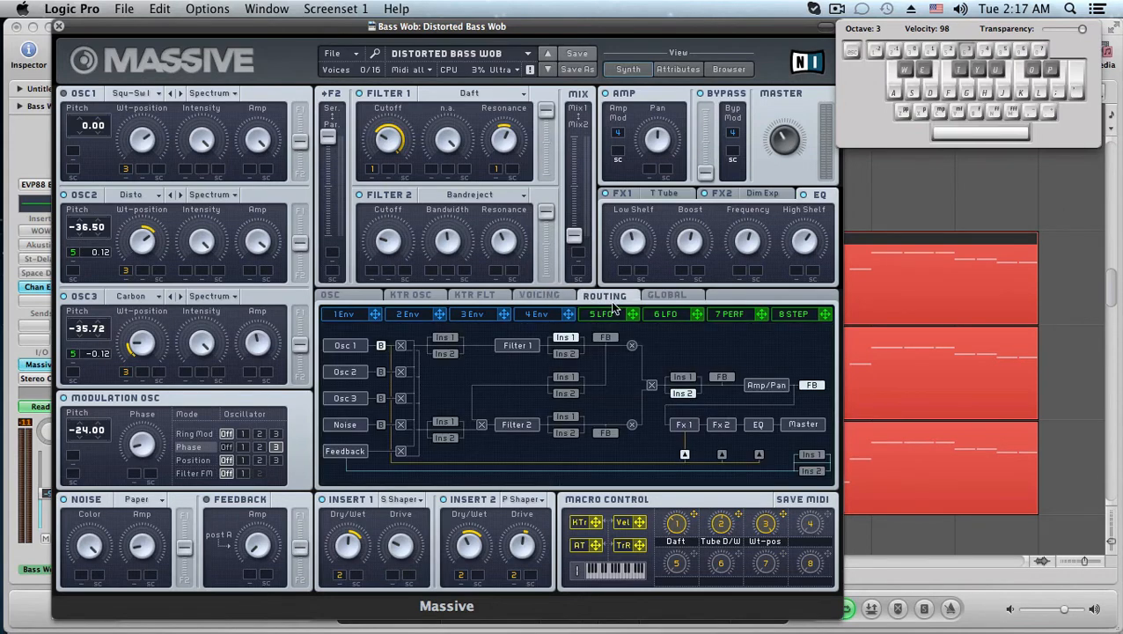
left_click(599, 315)
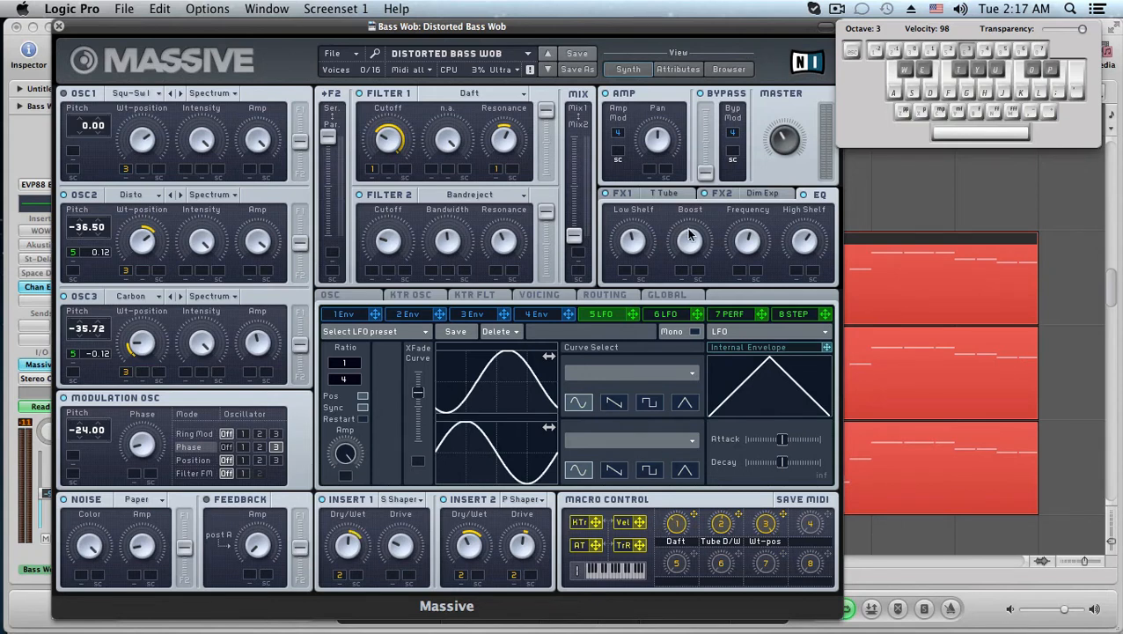
- Show the FX1 T Tube settings and adjust Insert 2's Dry/Wet while playing notes to hear its effect
left_click(653, 192)
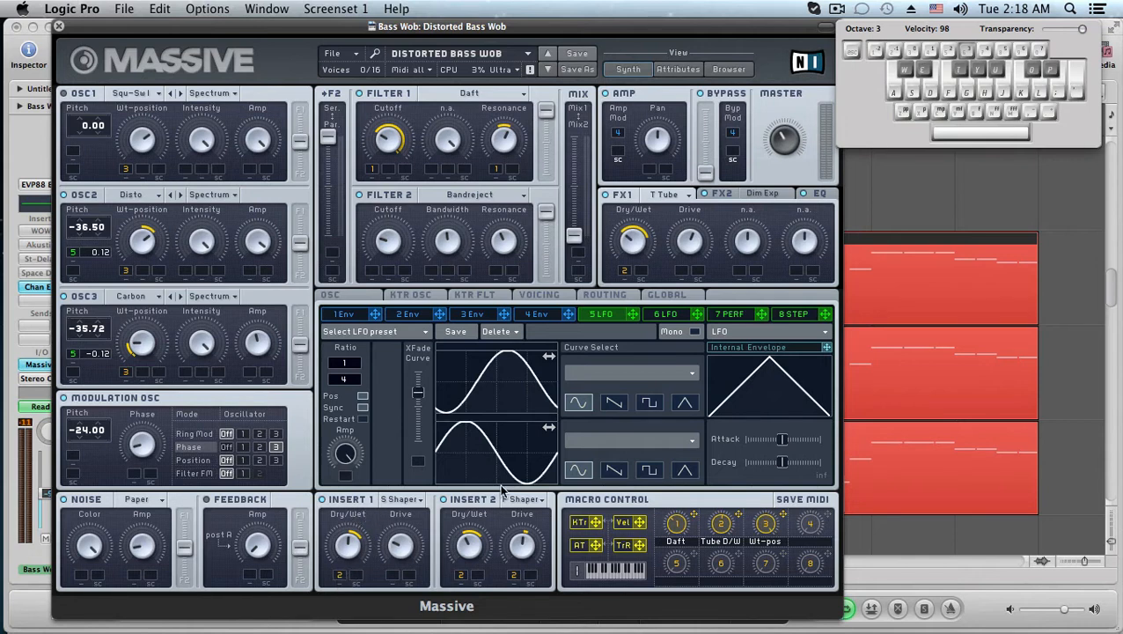
left_click_drag(469, 529, 494, 529)
key("g")
key("d")
- Close the Bass Wob instrument and move the solo from Bass Wob to the Main Drop Synth track
left_click(59, 26)
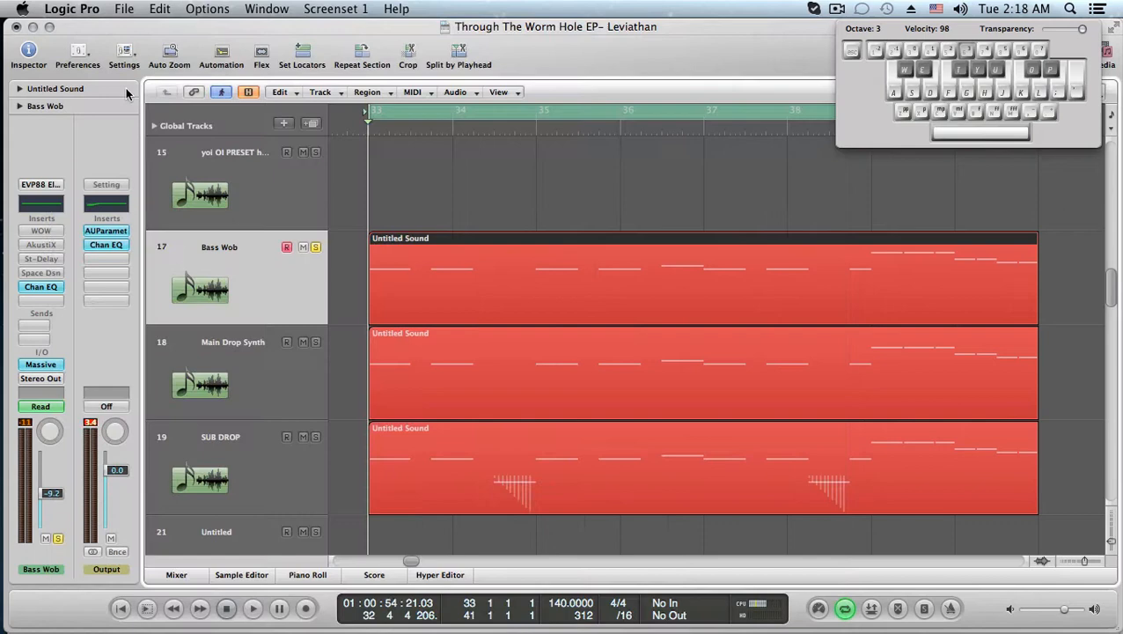
left_click(285, 392)
left_click(316, 246)
left_click(317, 342)
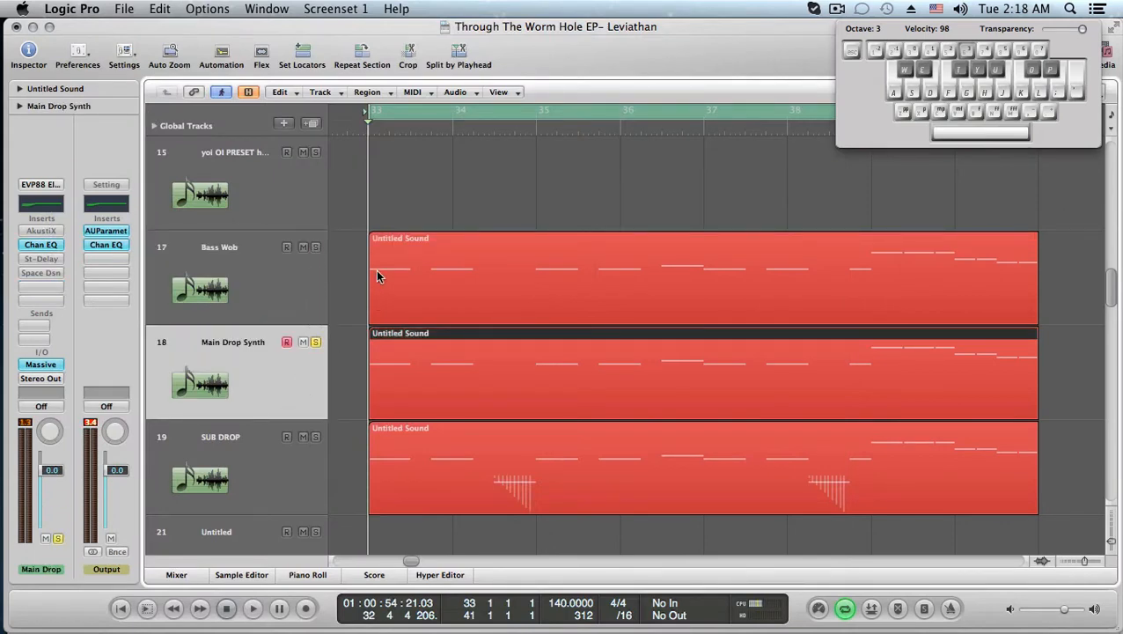
- Play G3 and F3 on the Main Drop Synth track, then lower the keyboard to octave 1 and play F1
key("g")
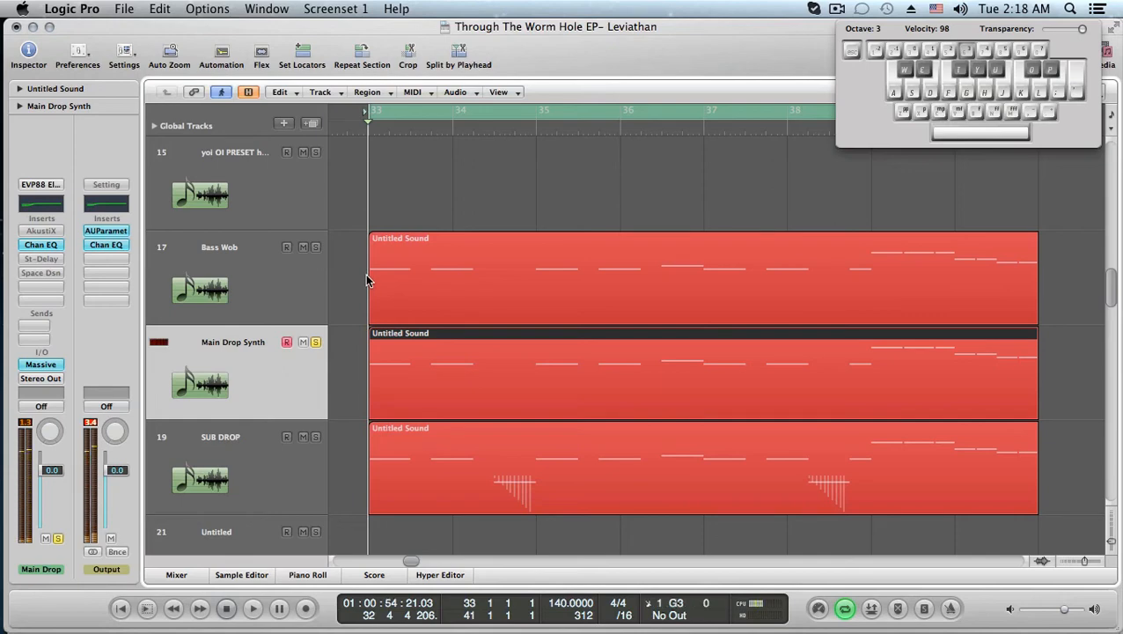
key("f")
key("4")
key("f")
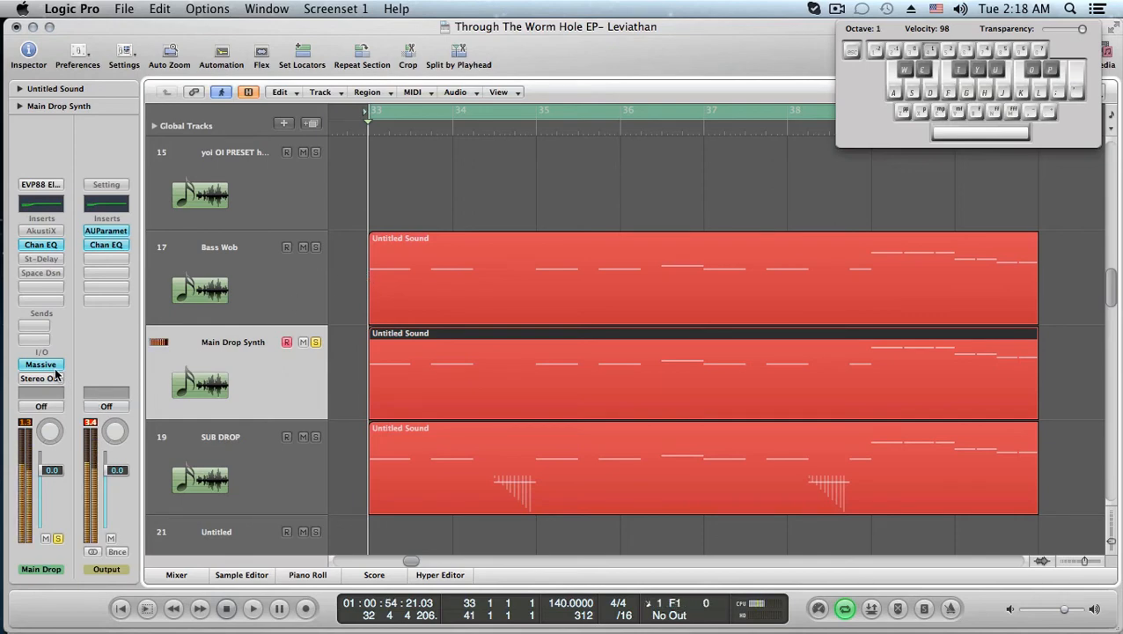
- Open the Massive instrument of the Main Drop Synth track, play a few notes and display its LFO 5 settings
left_click(40, 364)
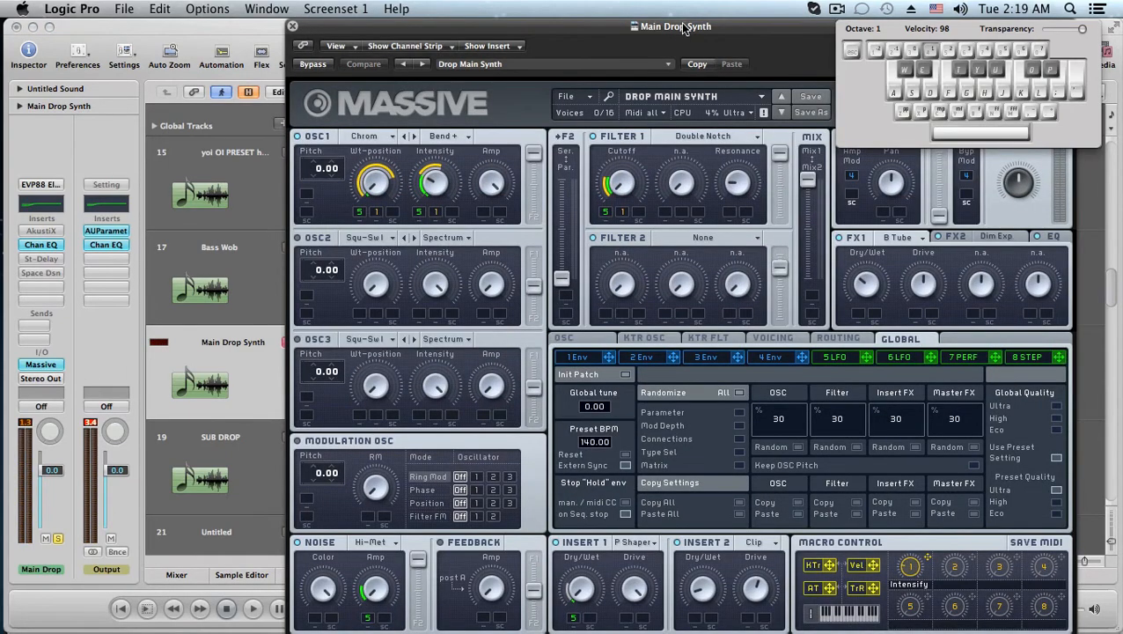
left_click_drag(684, 26, 497, 5)
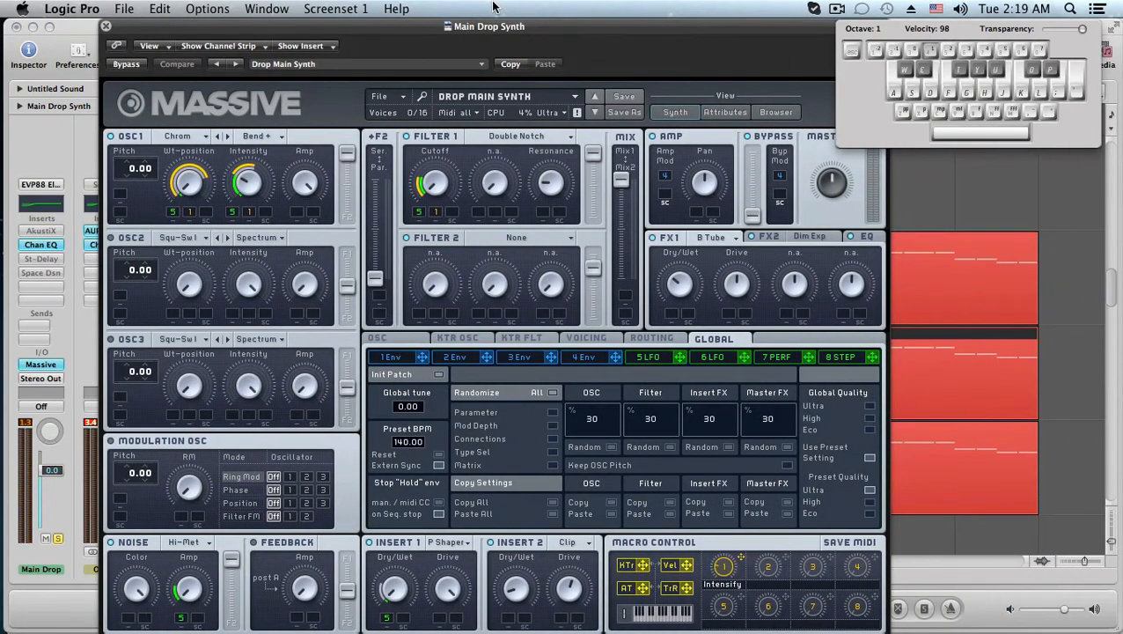
key("e")
key("d")
left_click(643, 356)
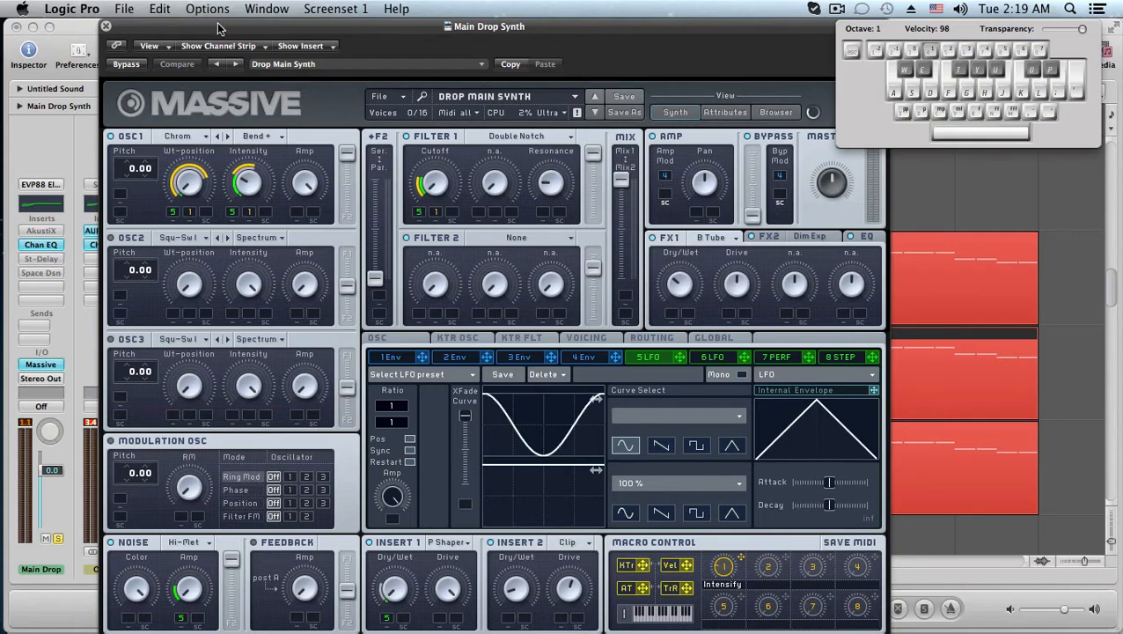
left_click_drag(220, 29, 247, 29)
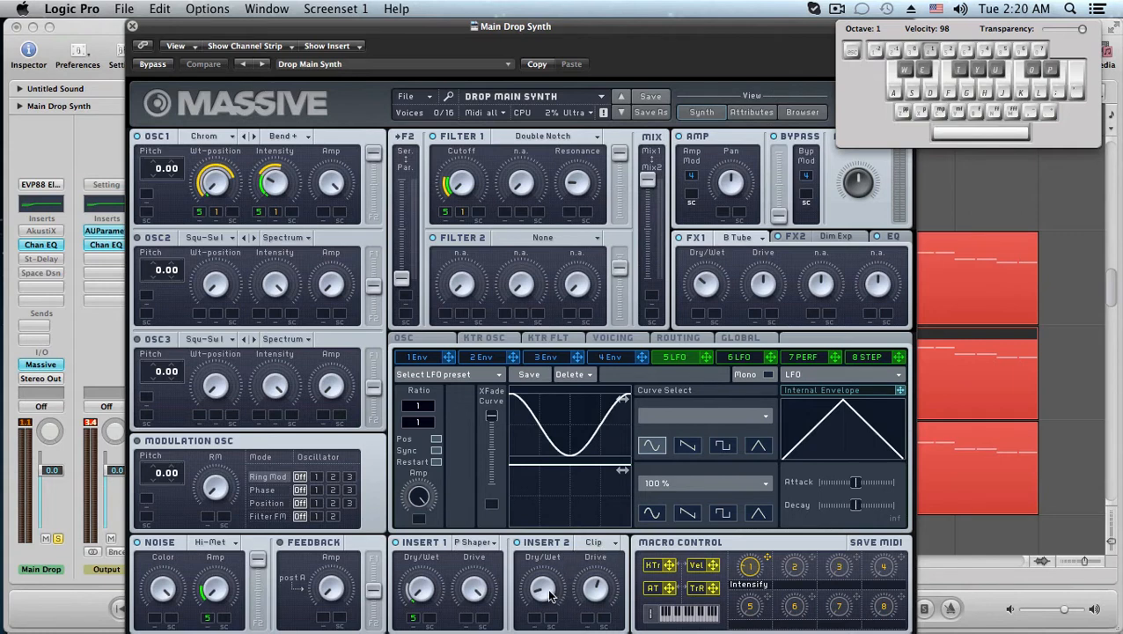
- Review the Insert 2 Clip effect, the FX2 Dim Exp parameters and the EQ of the Drop Main Synth patch
left_click(601, 539)
left_click(561, 563)
left_click(801, 237)
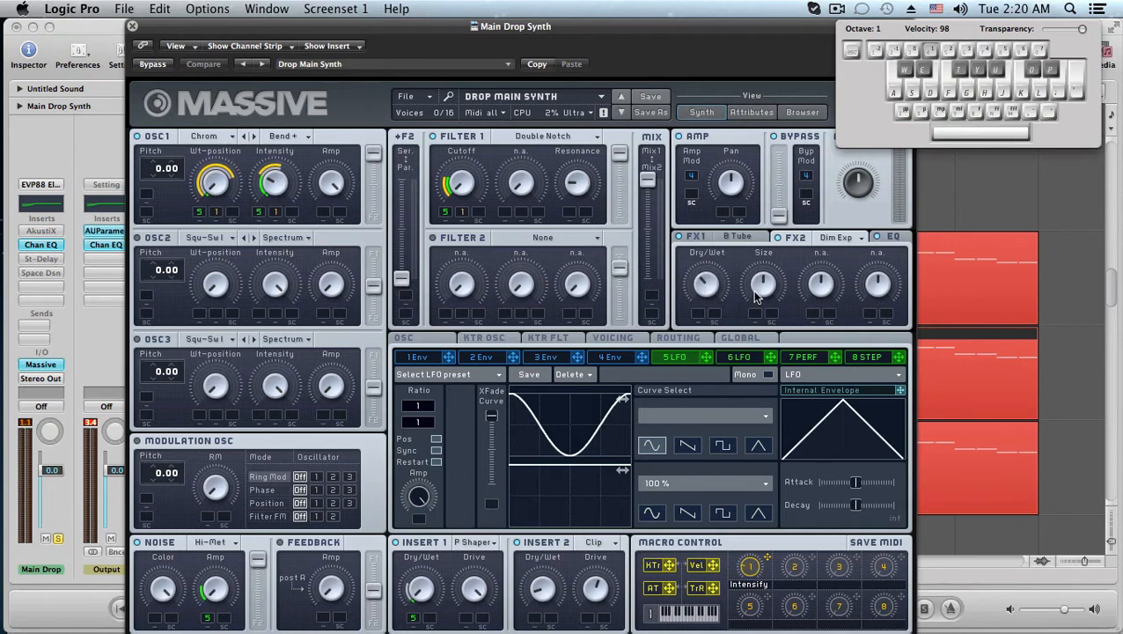
left_click(891, 238)
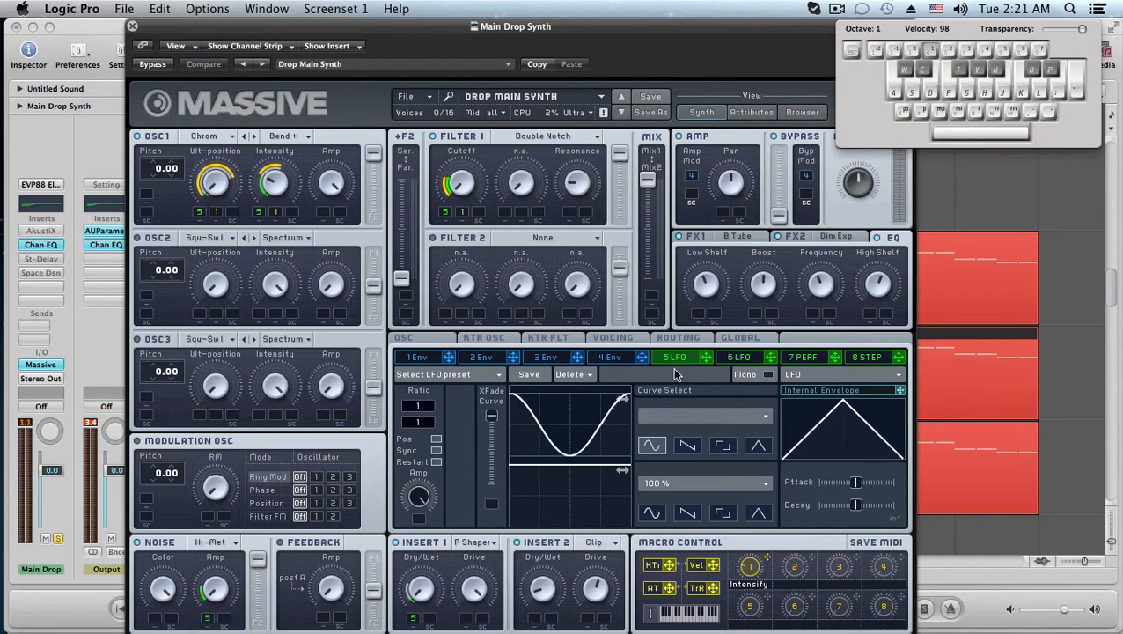
- Compare LFO 5 of the Drop Main Synth patch with sync off and on, and examine envelopes 1 to 4
left_click(436, 451)
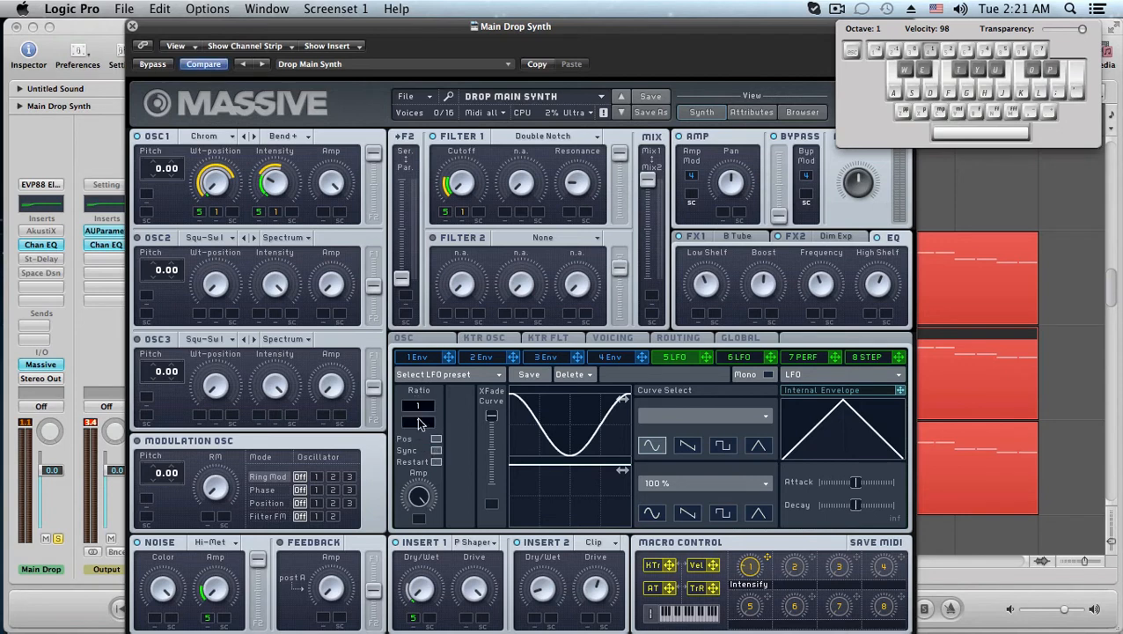
left_click(437, 451)
left_click(438, 360)
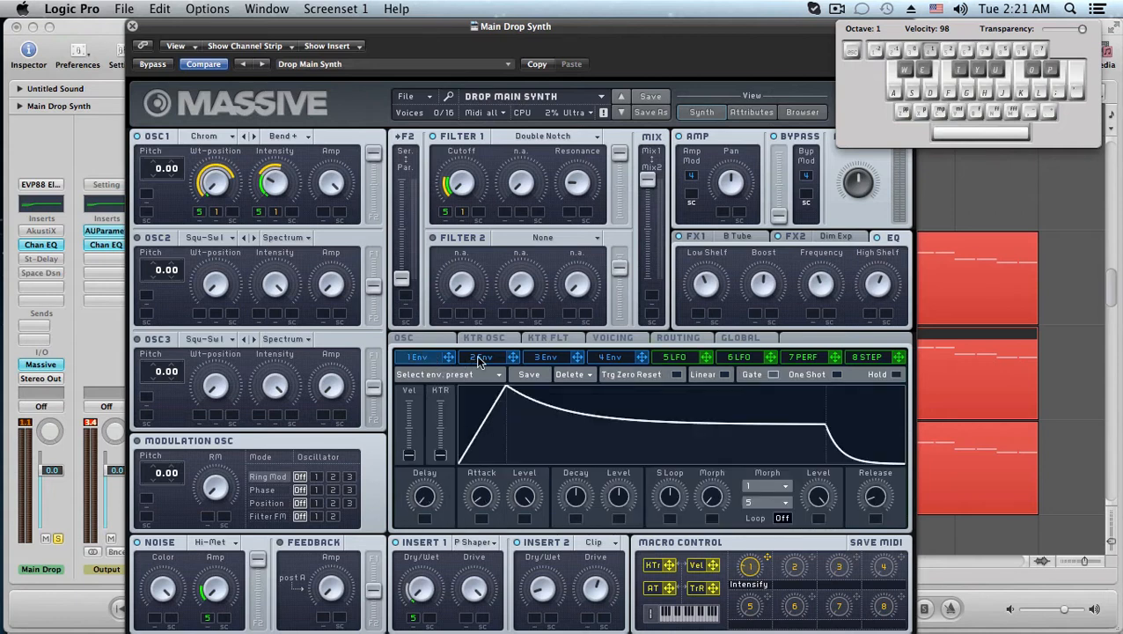
left_click(489, 361)
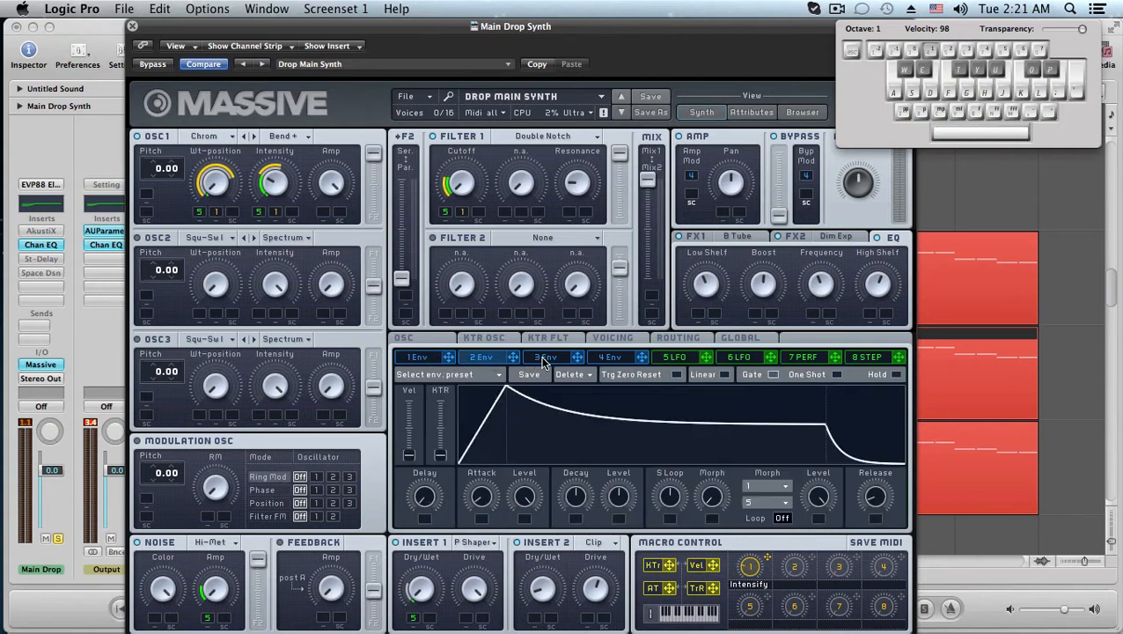
left_click(546, 360)
left_click(610, 361)
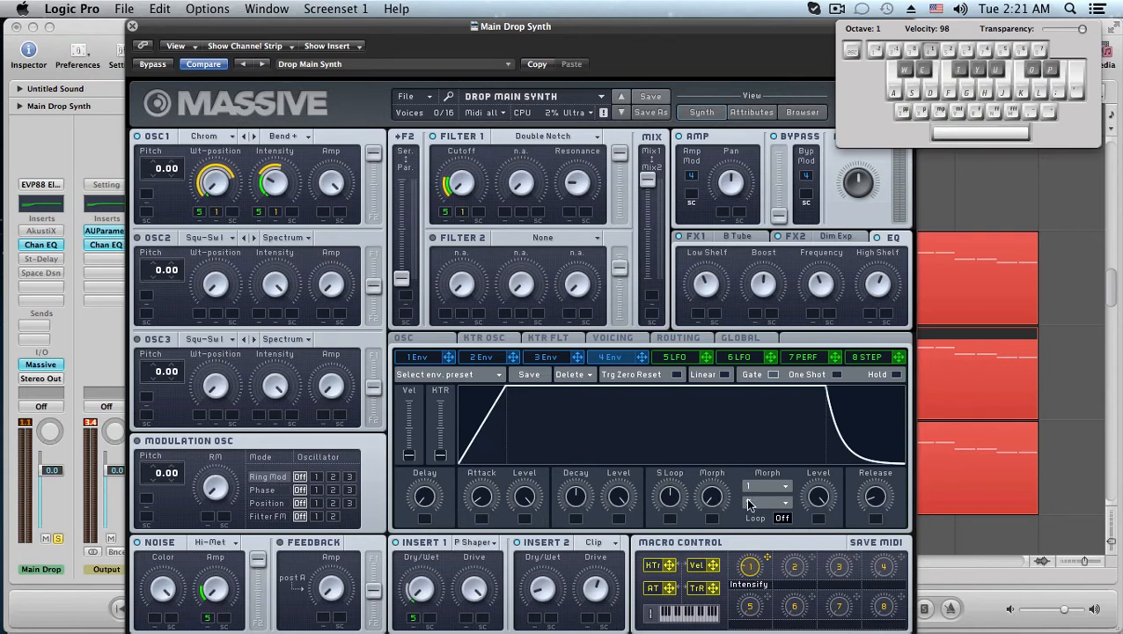
- Review the oscillator, key tracking, voicing and routing pages of the Drop Main Synth patch and return to LFO 5
left_click(412, 341)
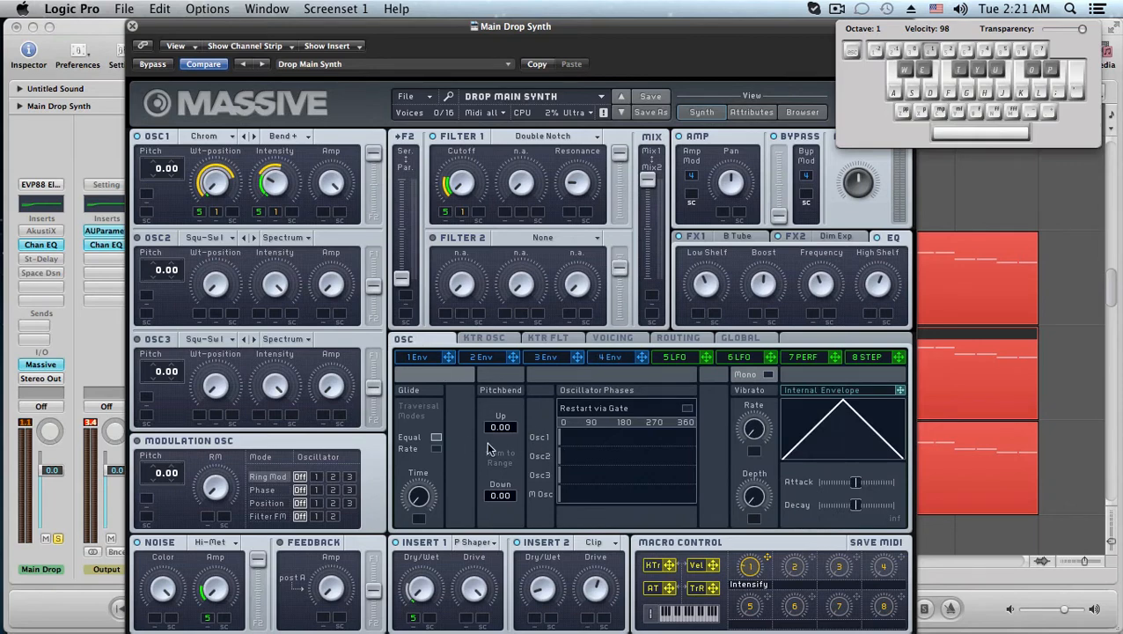
left_click(500, 339)
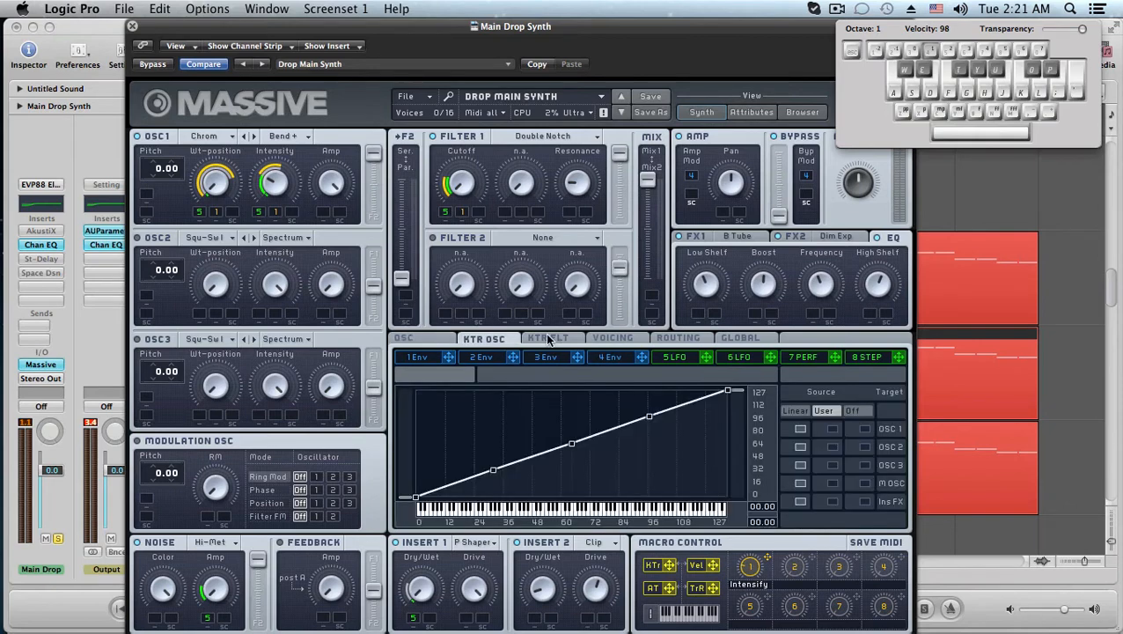
left_click(545, 337)
left_click(599, 339)
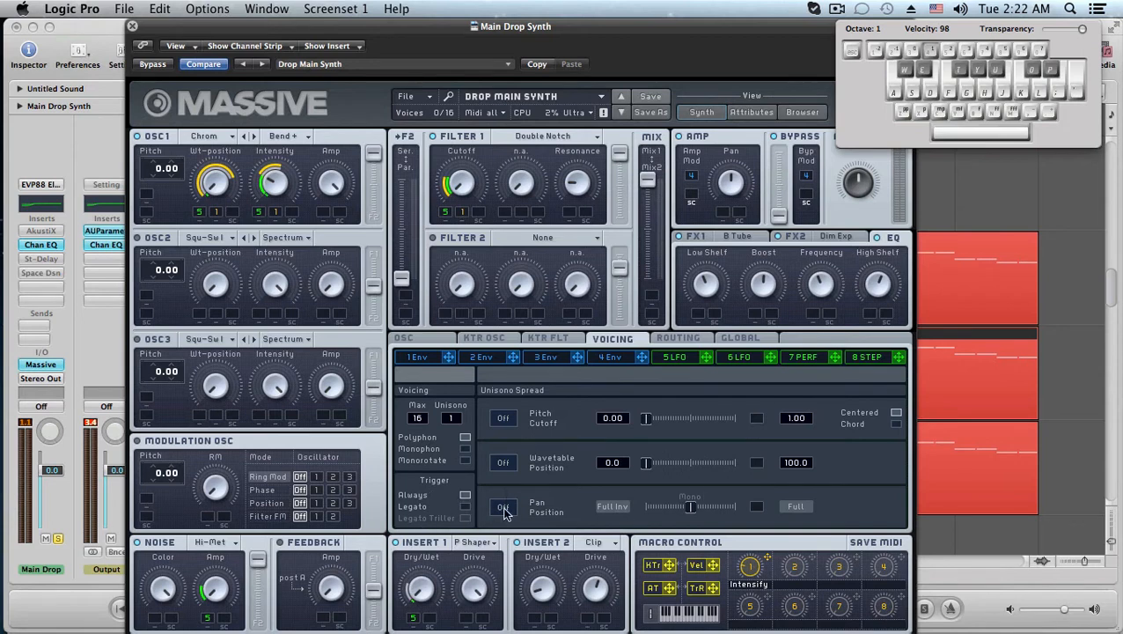
left_click(679, 340)
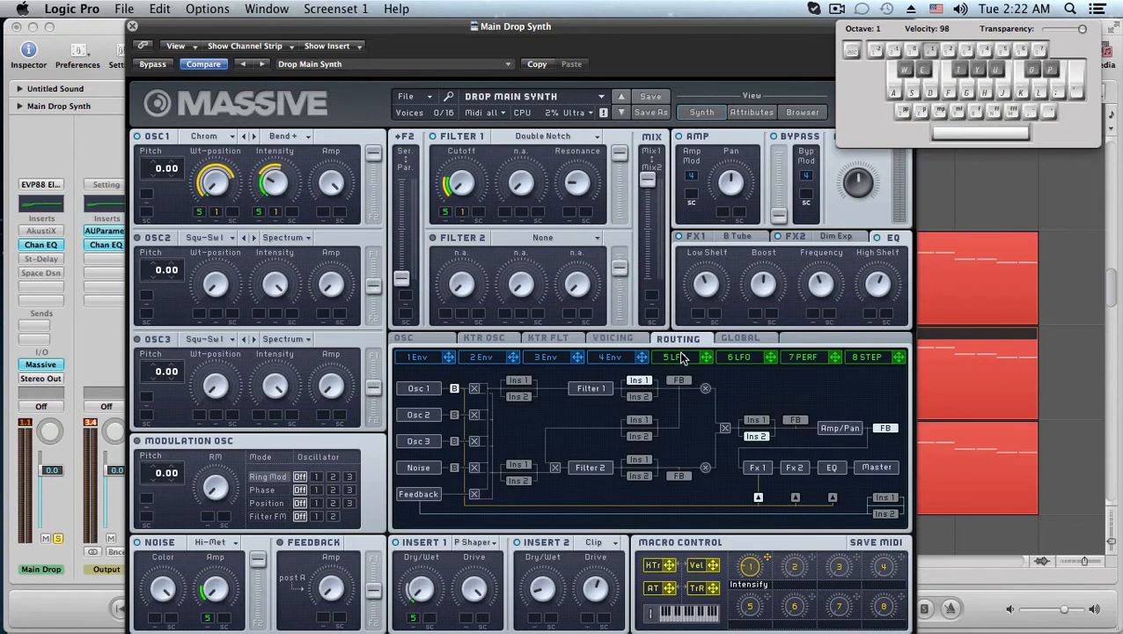
left_click(677, 358)
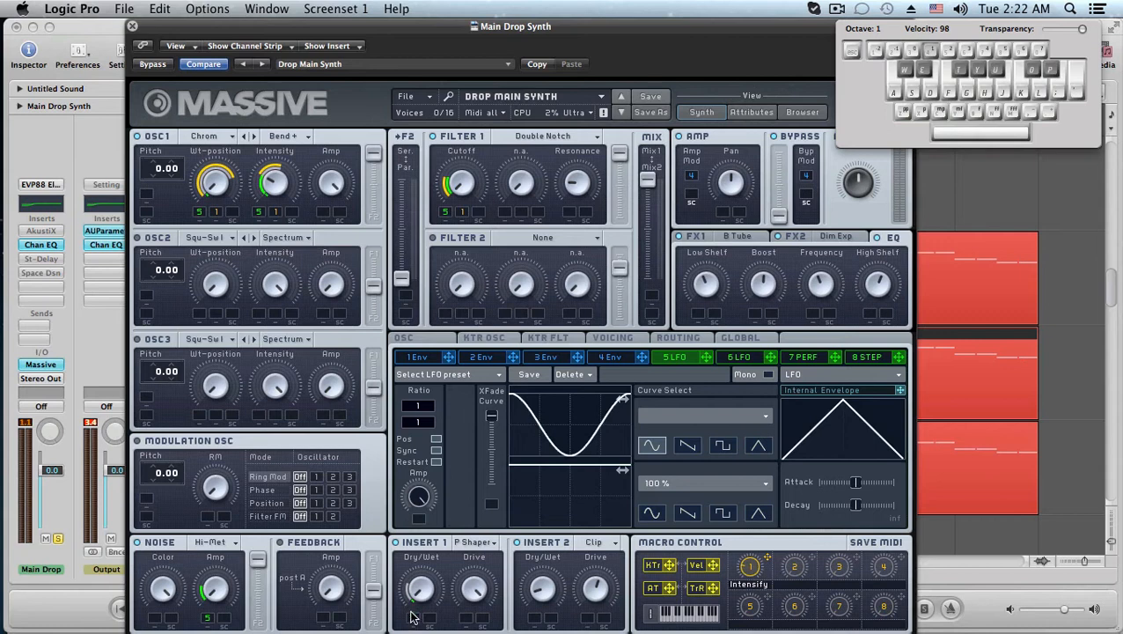
- Try the LFO modulation of Insert 1's Dry/Wet while playing the note F, and review the FX2 and FX1 settings
left_click_drag(411, 617, 413, 590)
key("f")
left_click(829, 238)
left_click(718, 234)
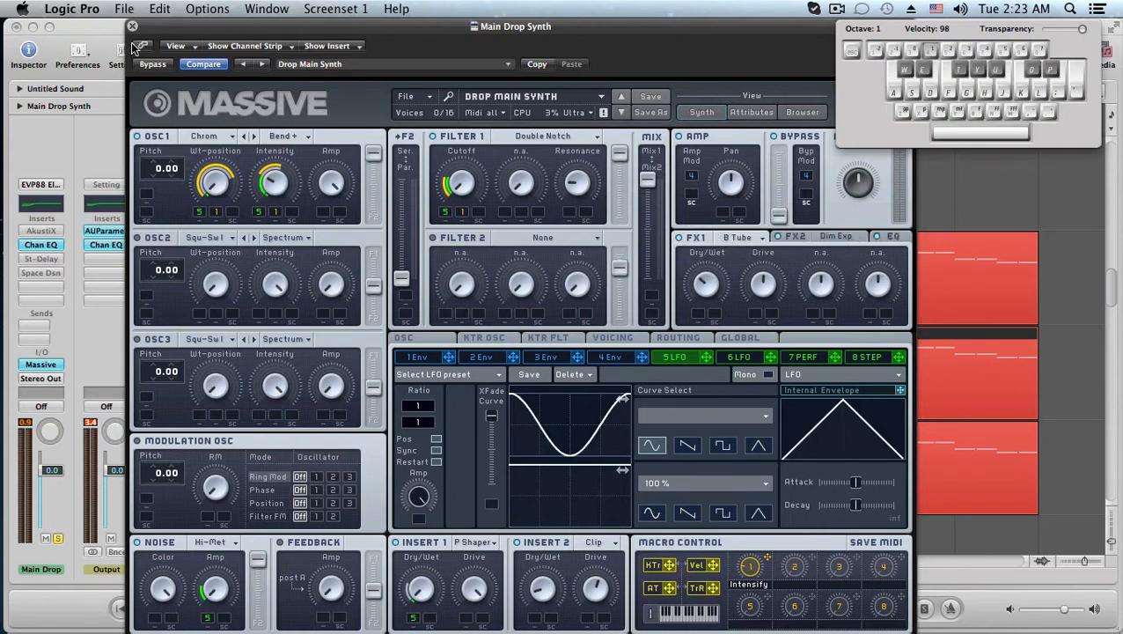
- Solo SUB DROP in place of Main Drop Synth and play it from bar 33 while switching on its AkustiX insert
left_click(132, 26)
left_click(263, 509)
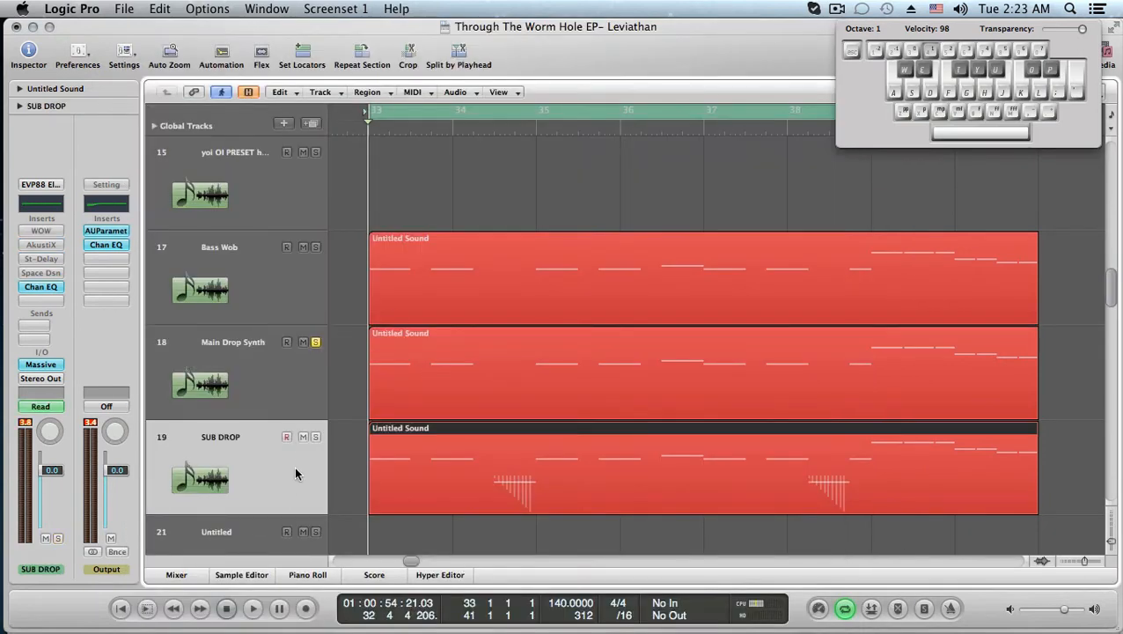
left_click(316, 436)
left_click(315, 342)
key("space")
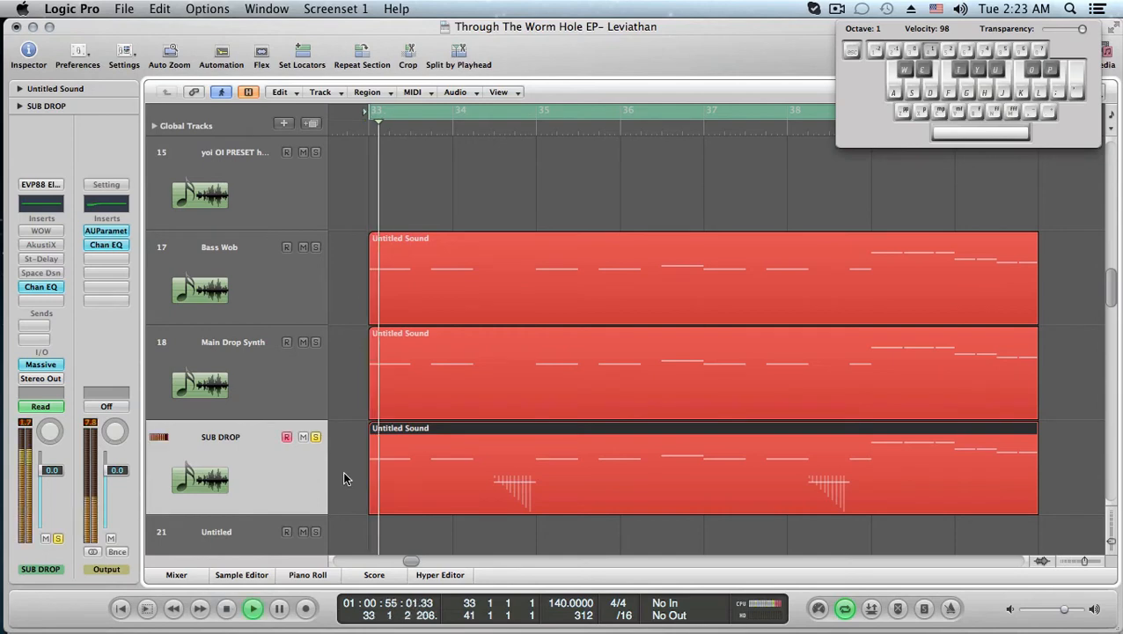
left_click(36, 246, "super")
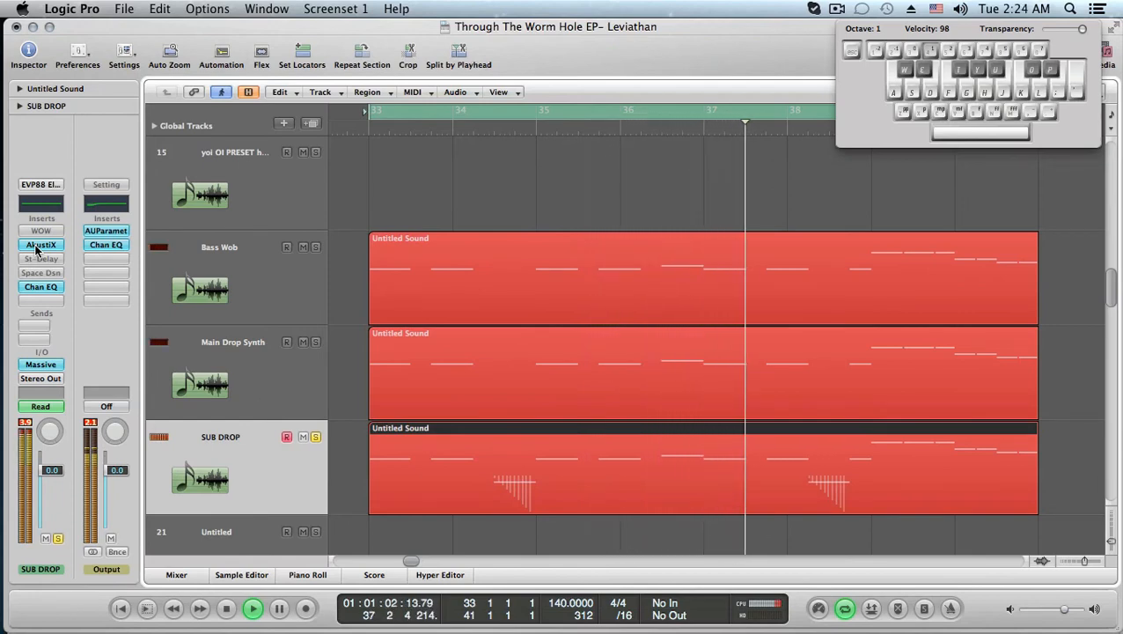
key("space")
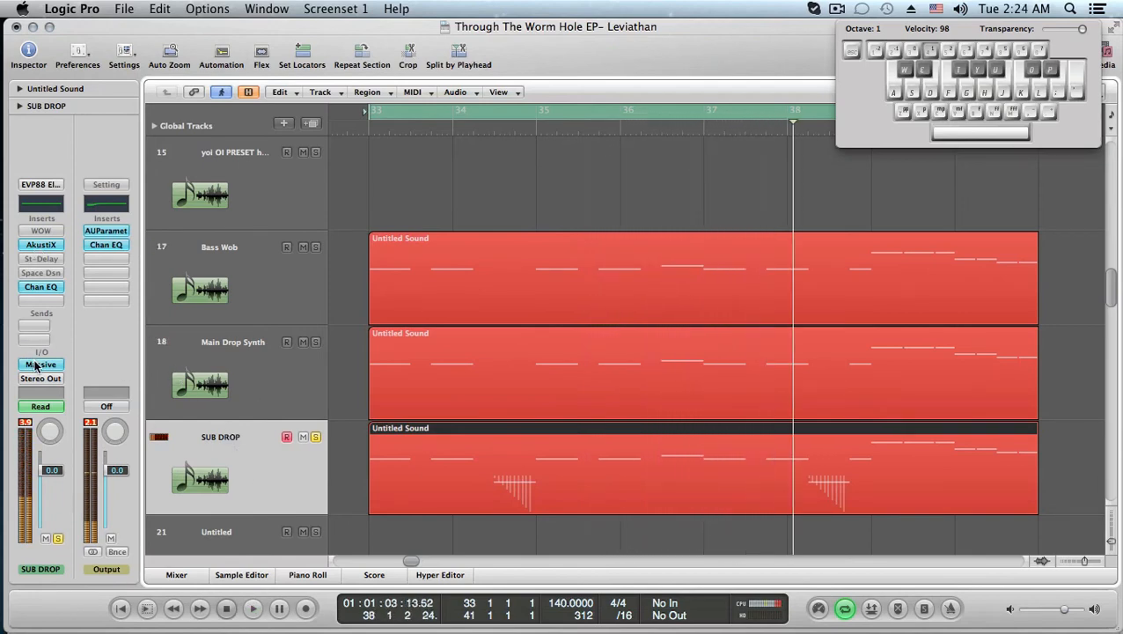
- Open the Massive instrument of the SUB DROP track and review the OSC1 wavetable choice
left_click(37, 365)
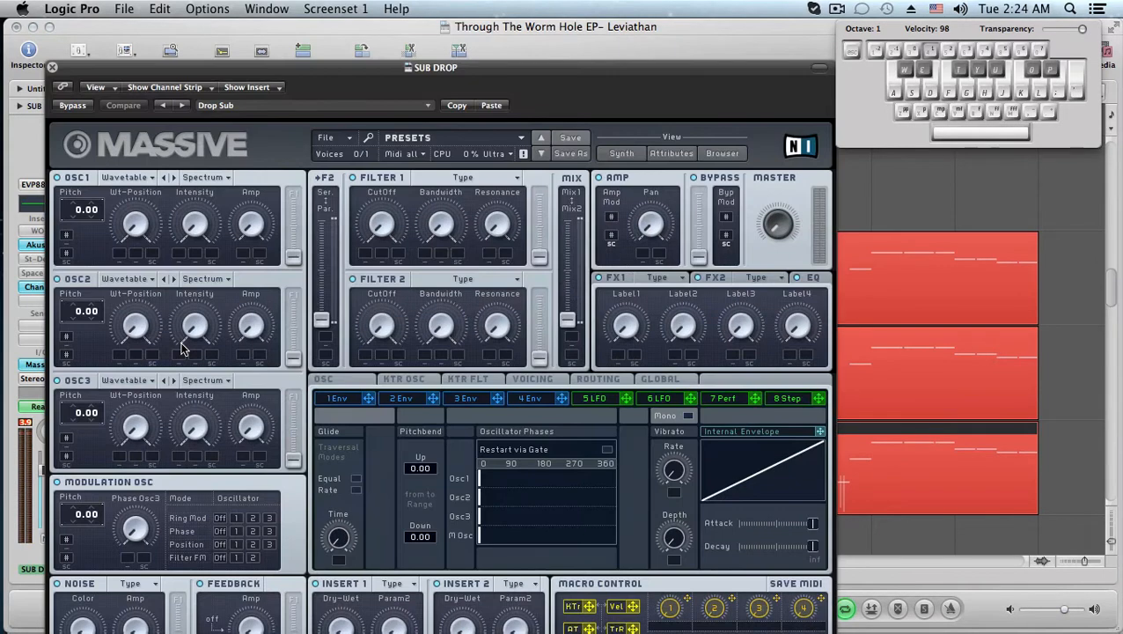
left_click_drag(152, 106, 266, 66)
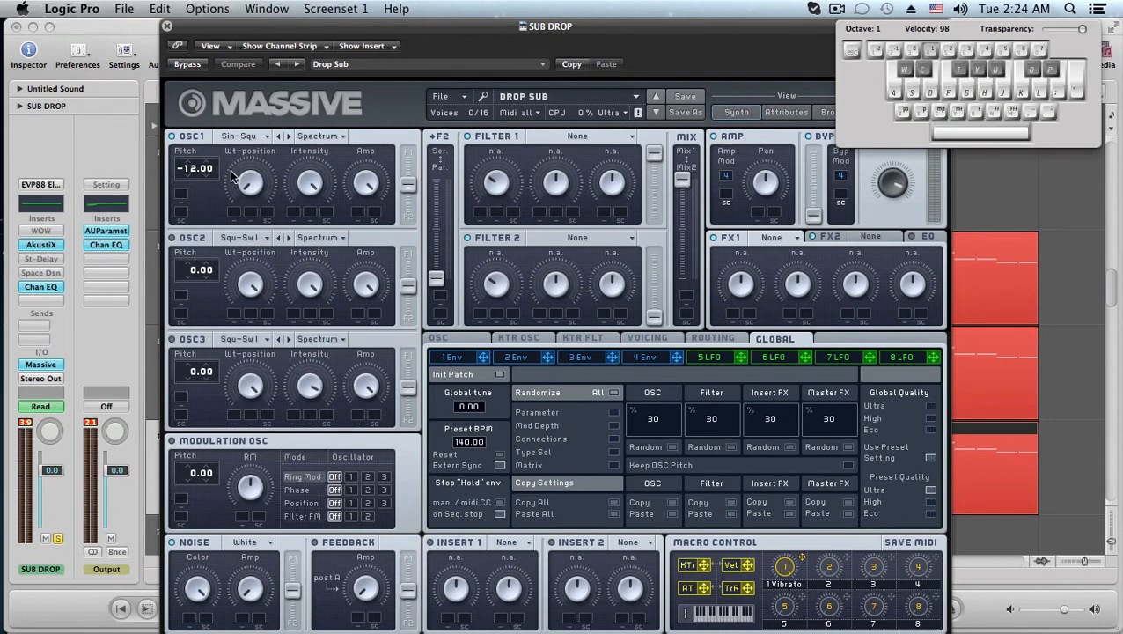
left_click(240, 137)
left_click(321, 79)
- Examine the vibrato rate, depth and internal envelope of the DROP SUB patch, together with LFO 5
left_click(443, 343)
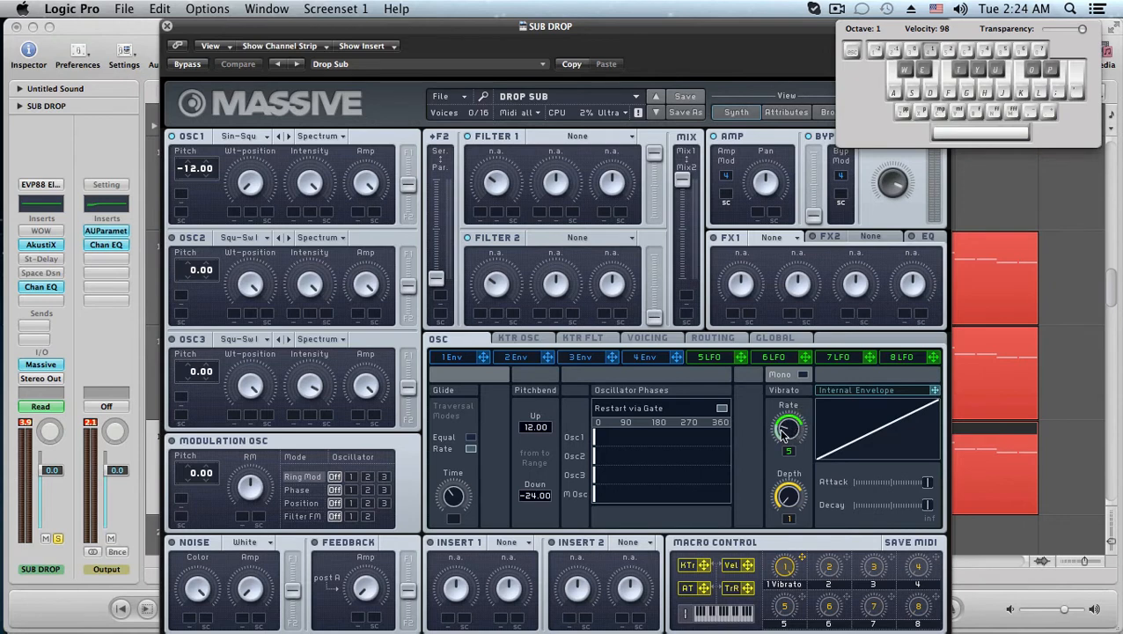
left_click(718, 357)
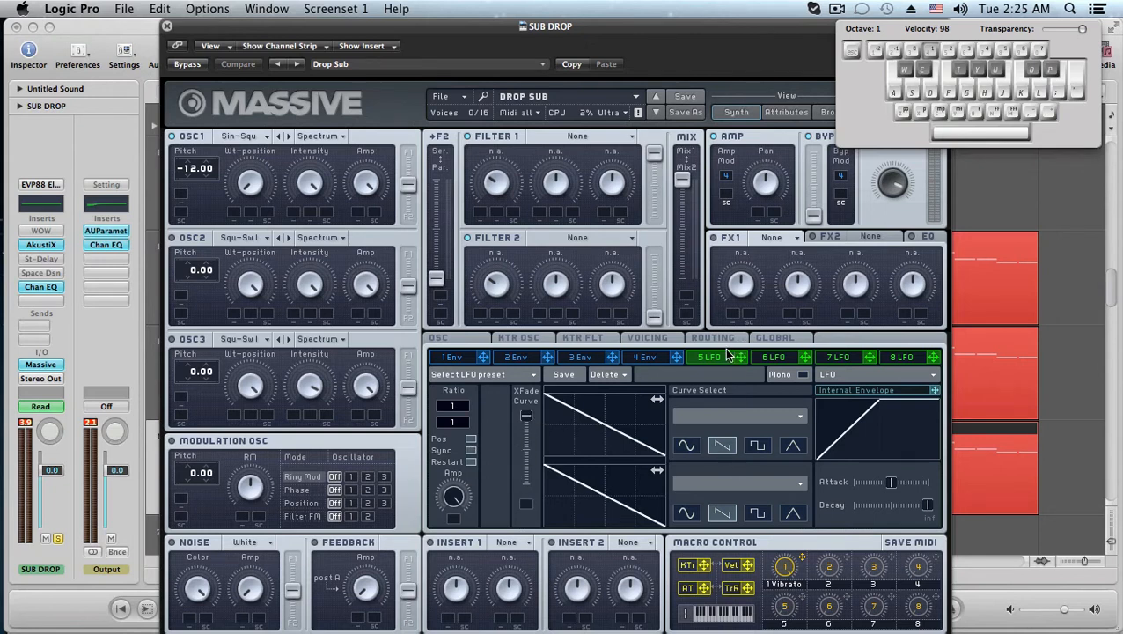
left_click(458, 343)
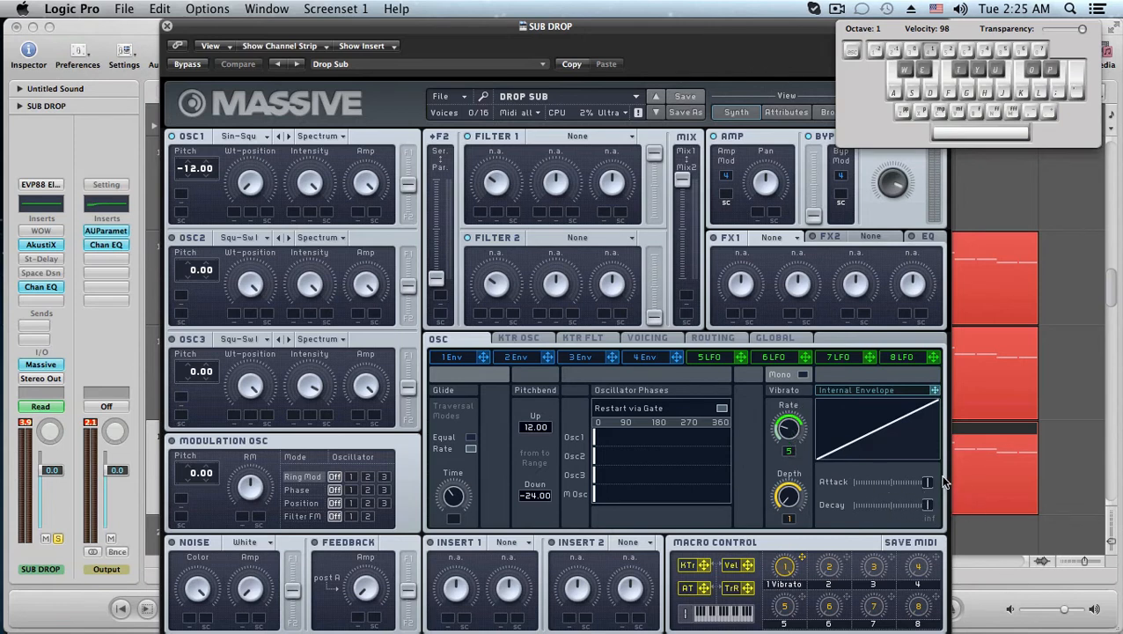
left_click_drag(928, 481, 972, 475)
- Audition the DROP SUB patch with the note F in different octaves, return to octave 1 and close Massive
key("f")
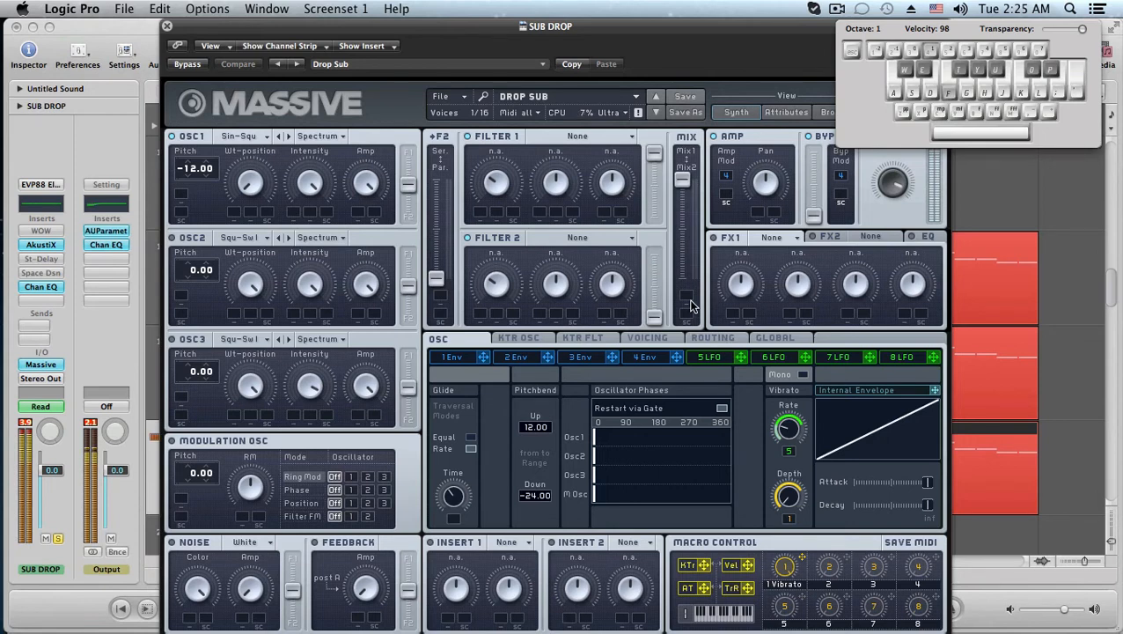
key("4")
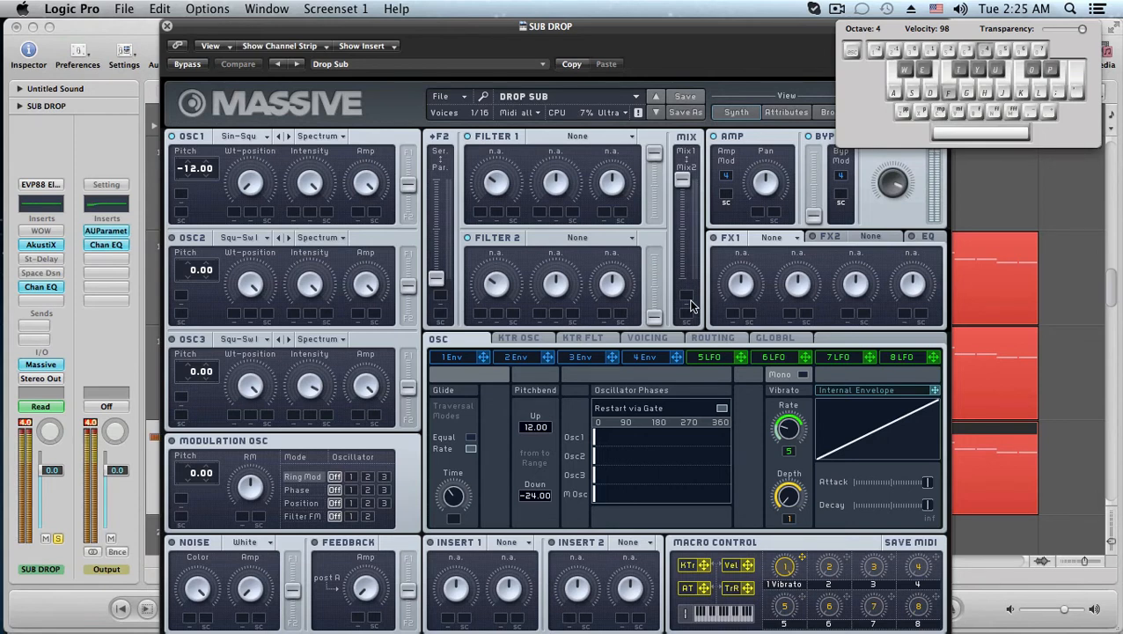
key("3")
key("z")
key("z")
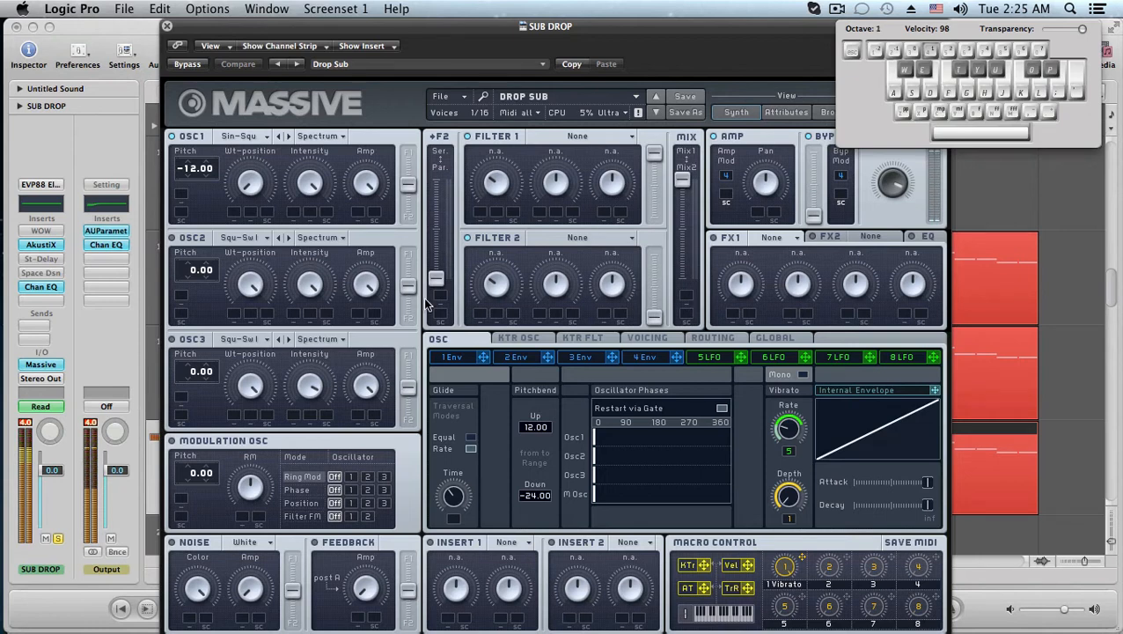
left_click(166, 26)
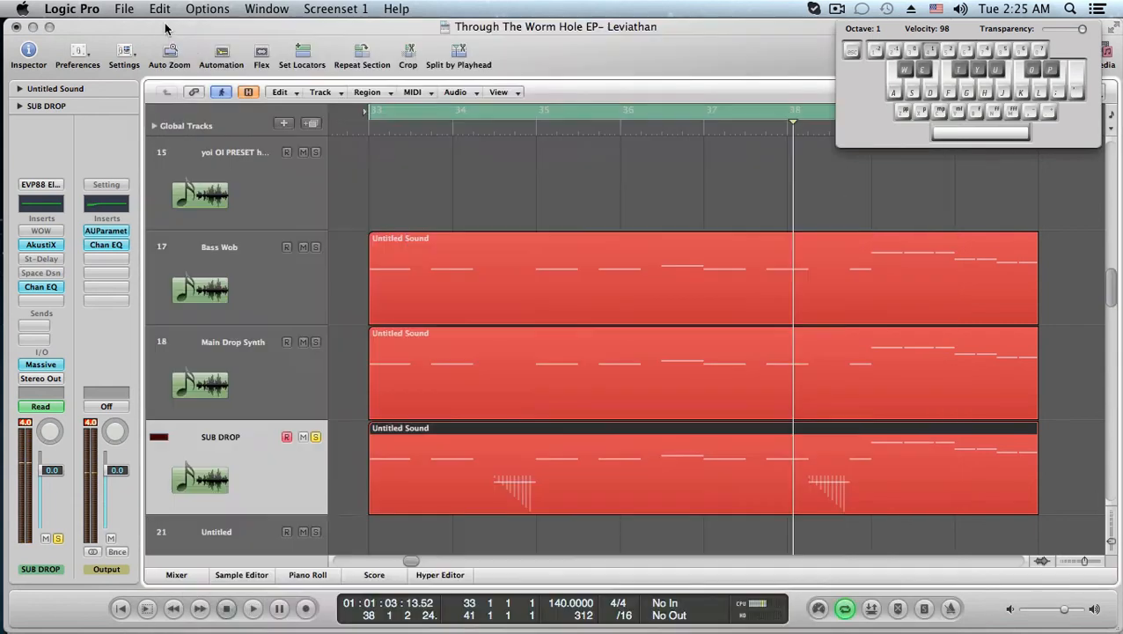
- Review the AkustiX settings on SUB DROP and compare the sound with the effect bypassed and active
left_click(39, 249)
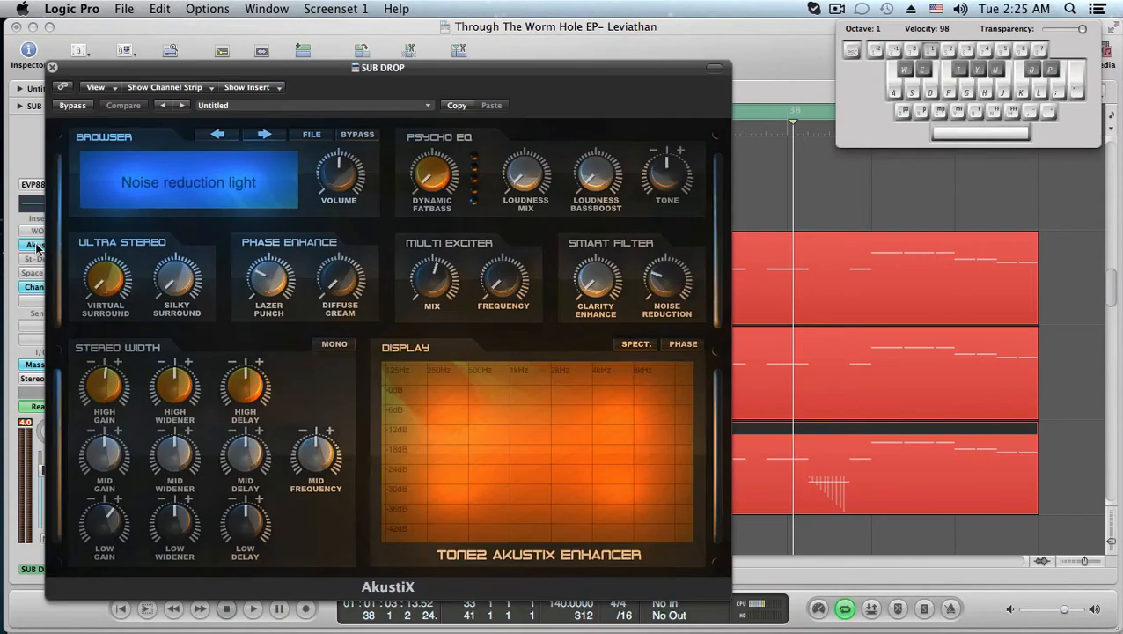
left_click_drag(198, 15, 375, 6)
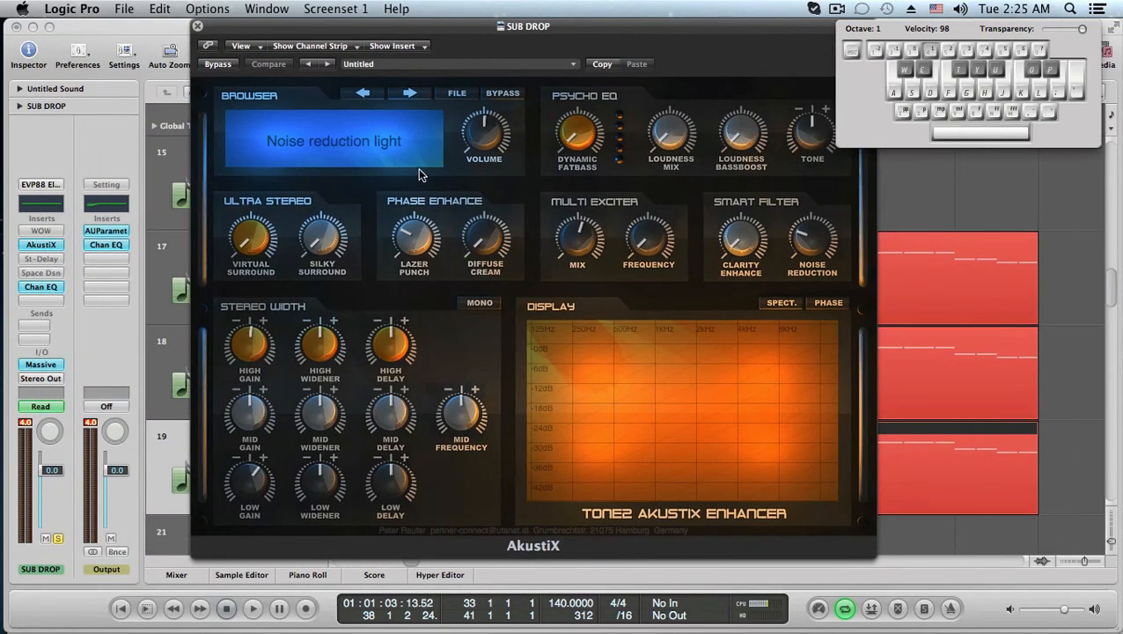
left_click_drag(514, 30, 470, 33)
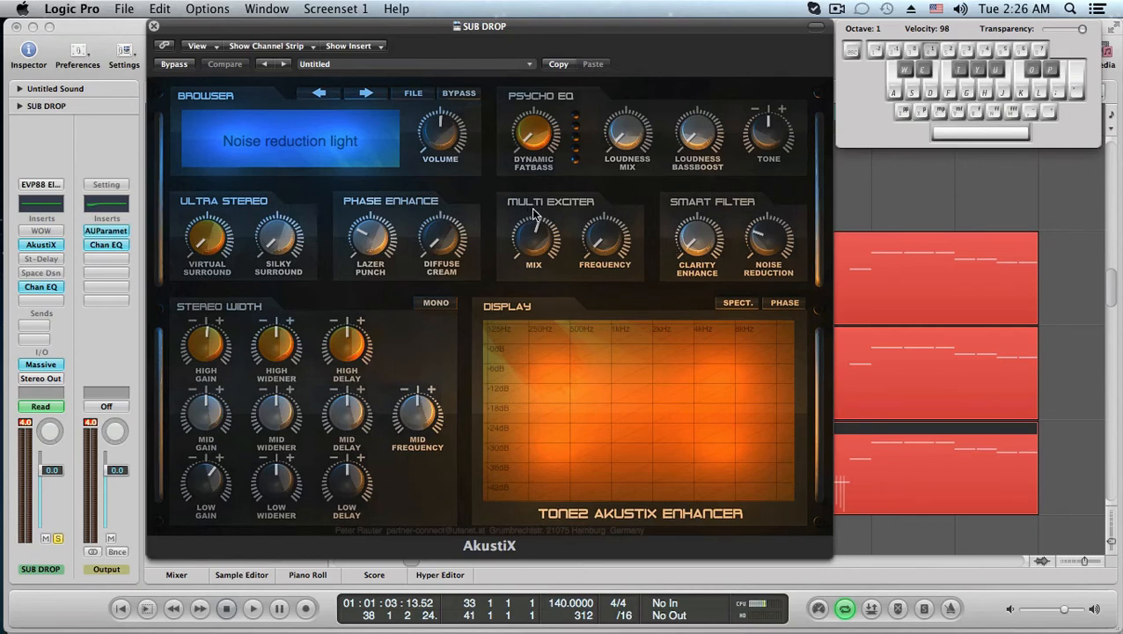
mouse_move(541, 241)
left_click(180, 65)
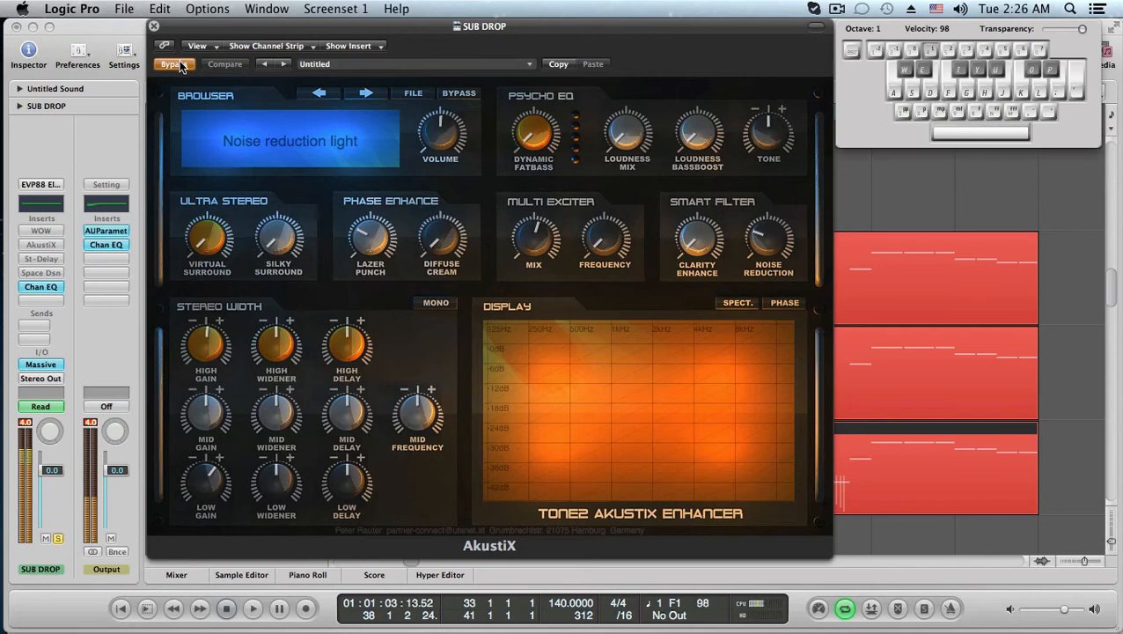
left_click(174, 65)
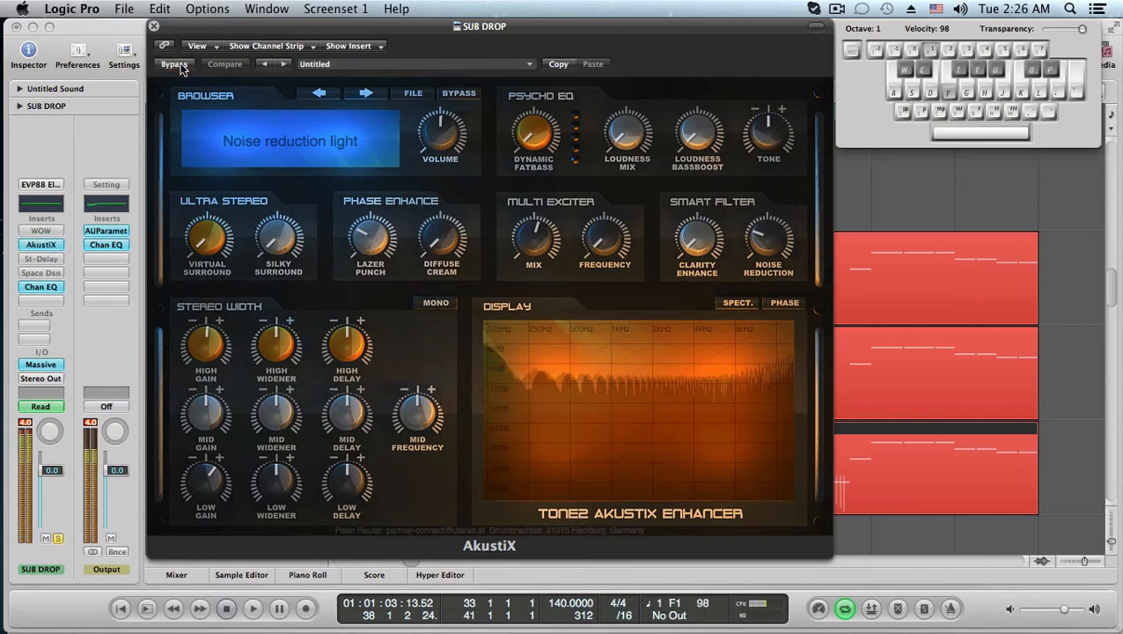
left_click(153, 27)
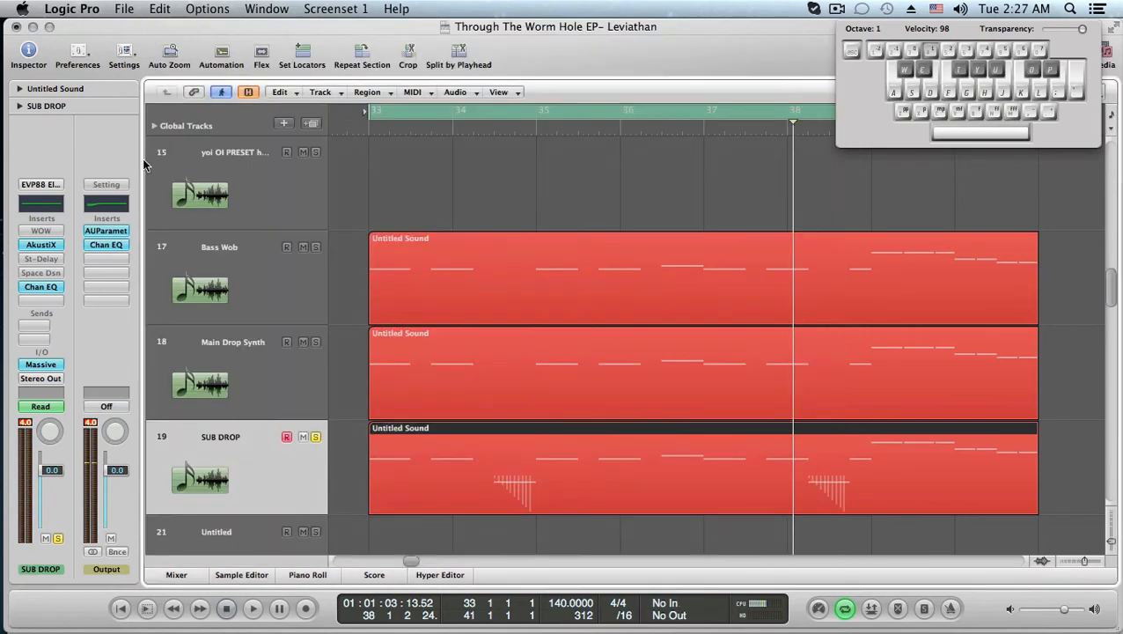
- Switch on AkustiX for Main Drop Synth, review its stereo width controls and play the note G
left_click(267, 409)
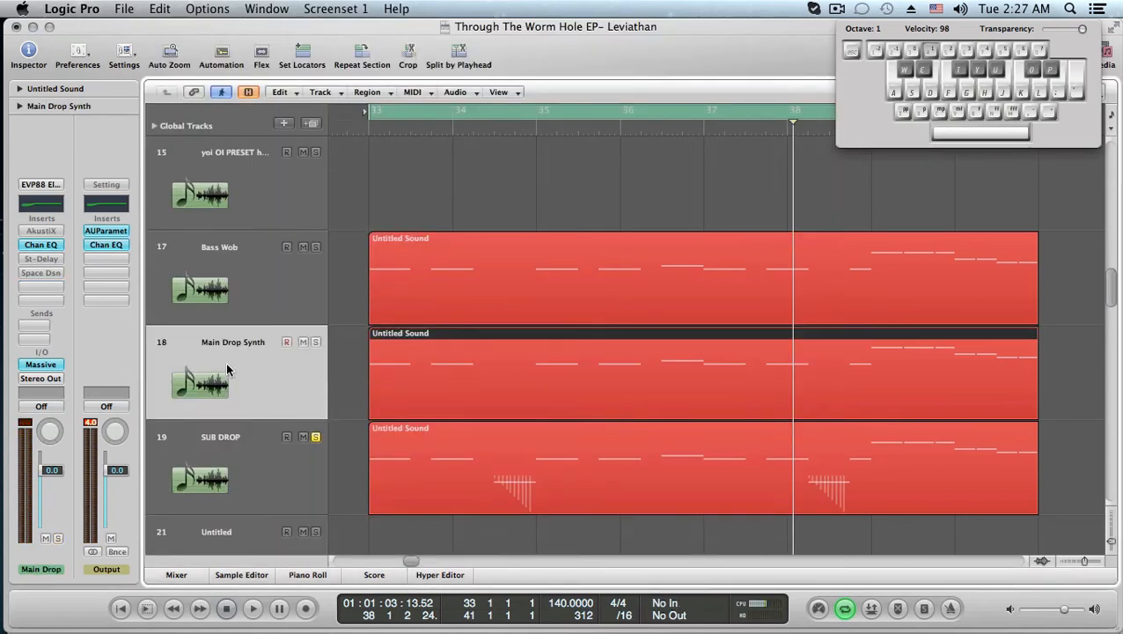
left_click(53, 232, "alt")
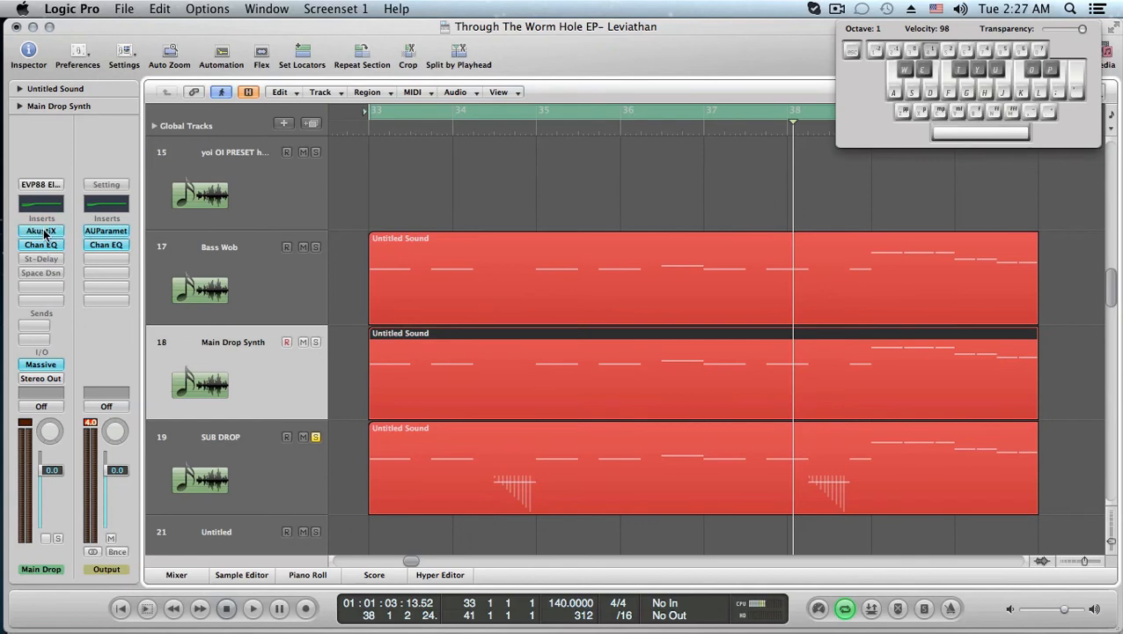
left_click(44, 233)
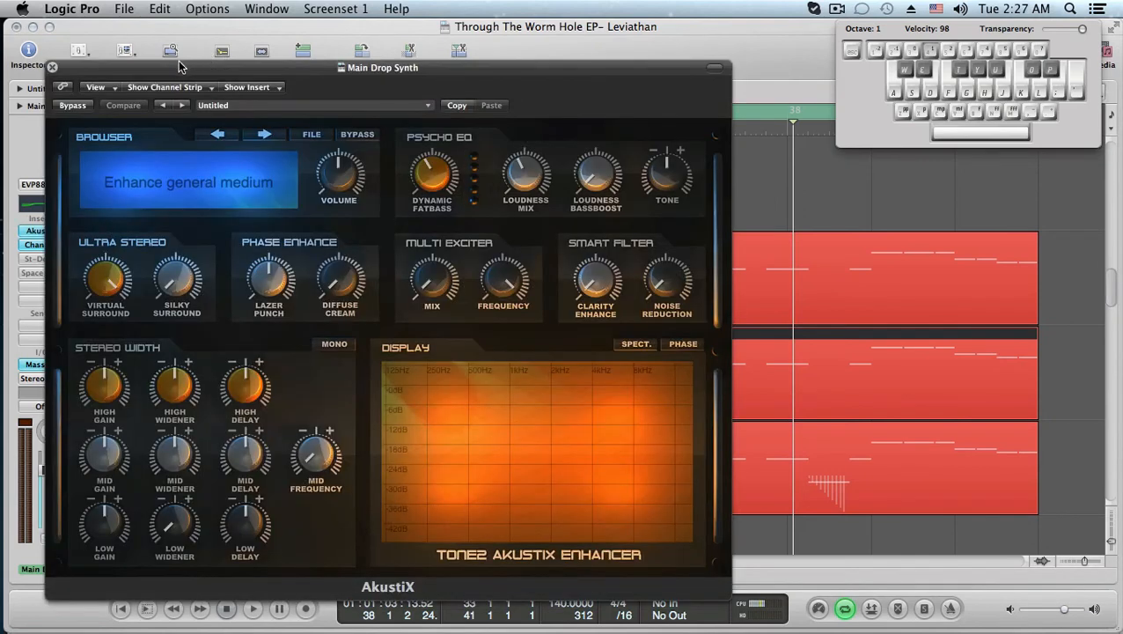
left_click_drag(178, 67, 294, 12)
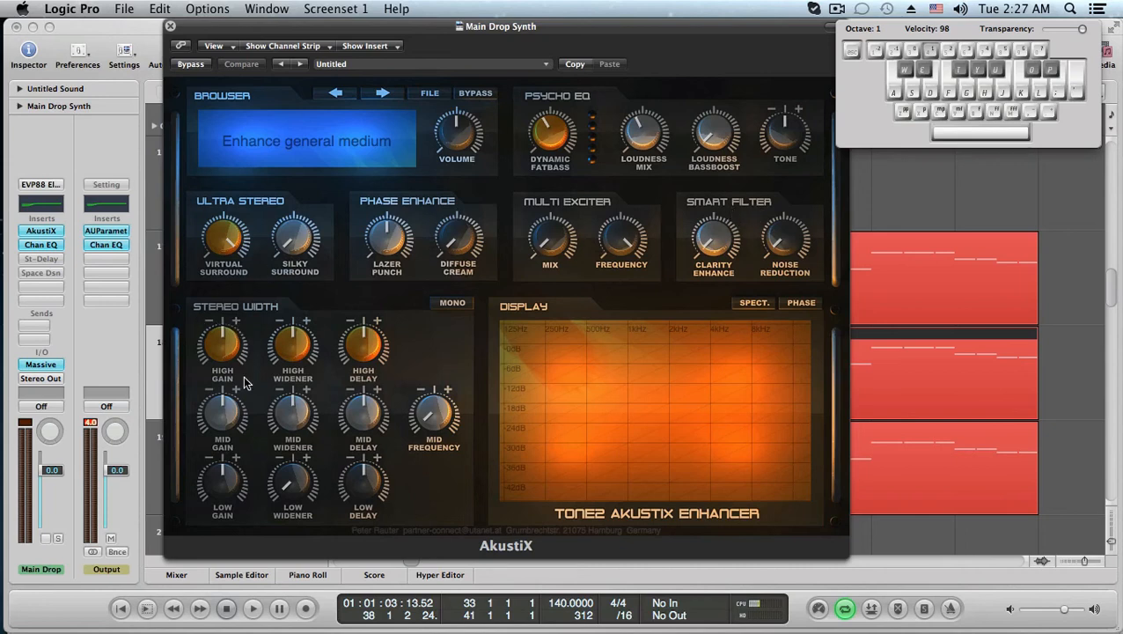
mouse_move(297, 493)
mouse_move(372, 489)
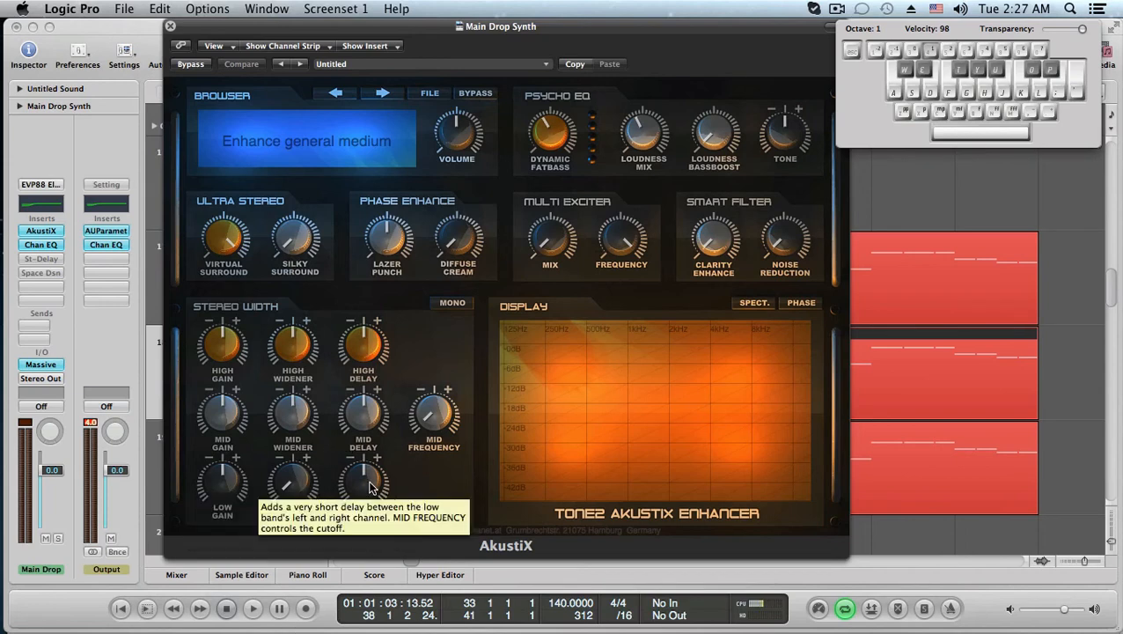
key("g")
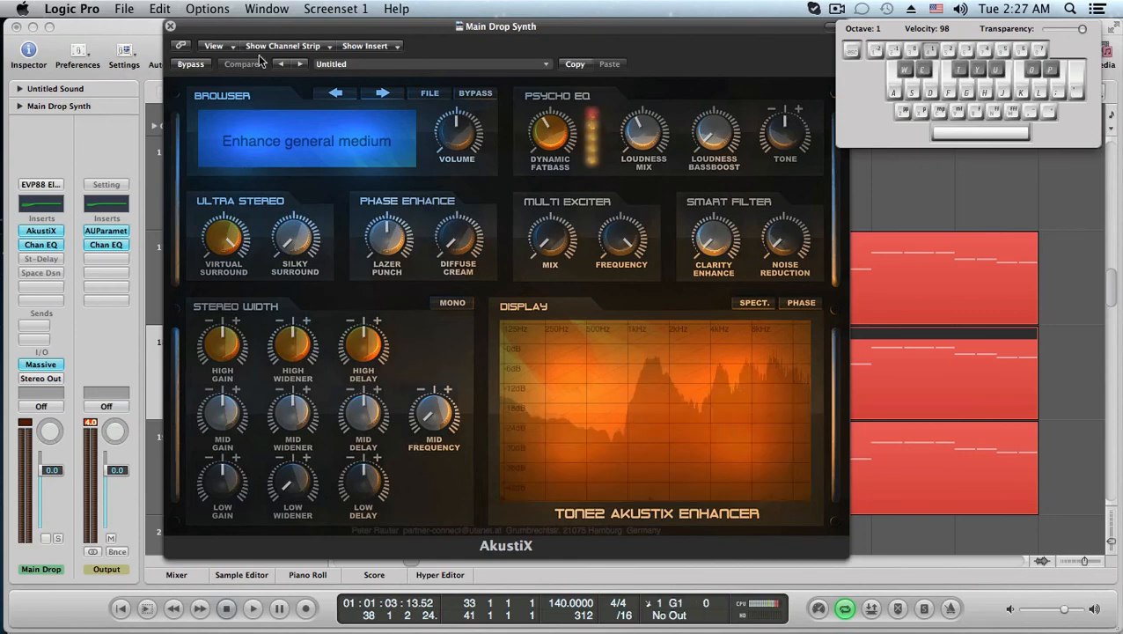
- Solo Main Drop Synth instead of SUB DROP, compare G with and without AkustiX, and leave the effect bypassed
left_click_drag(222, 33, 564, 248)
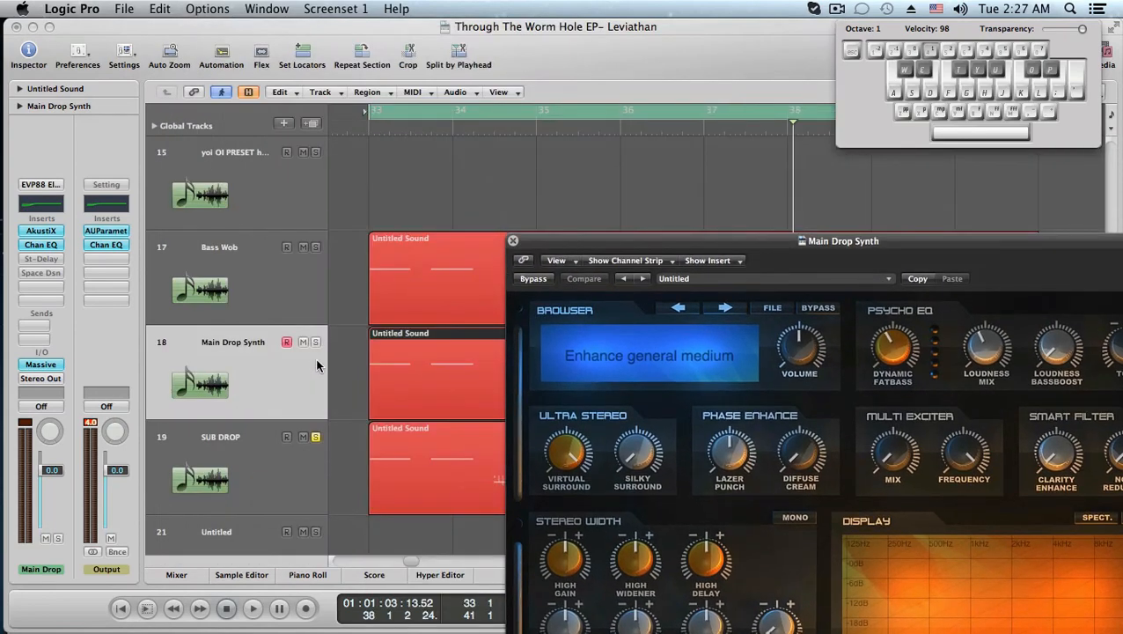
key("g")
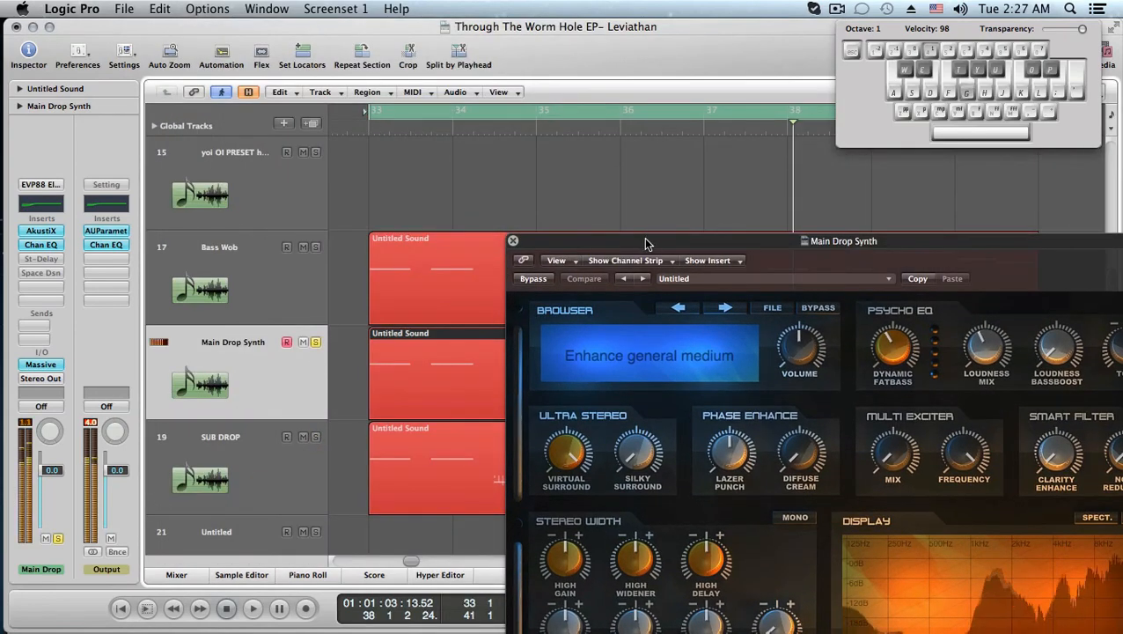
left_click(534, 278)
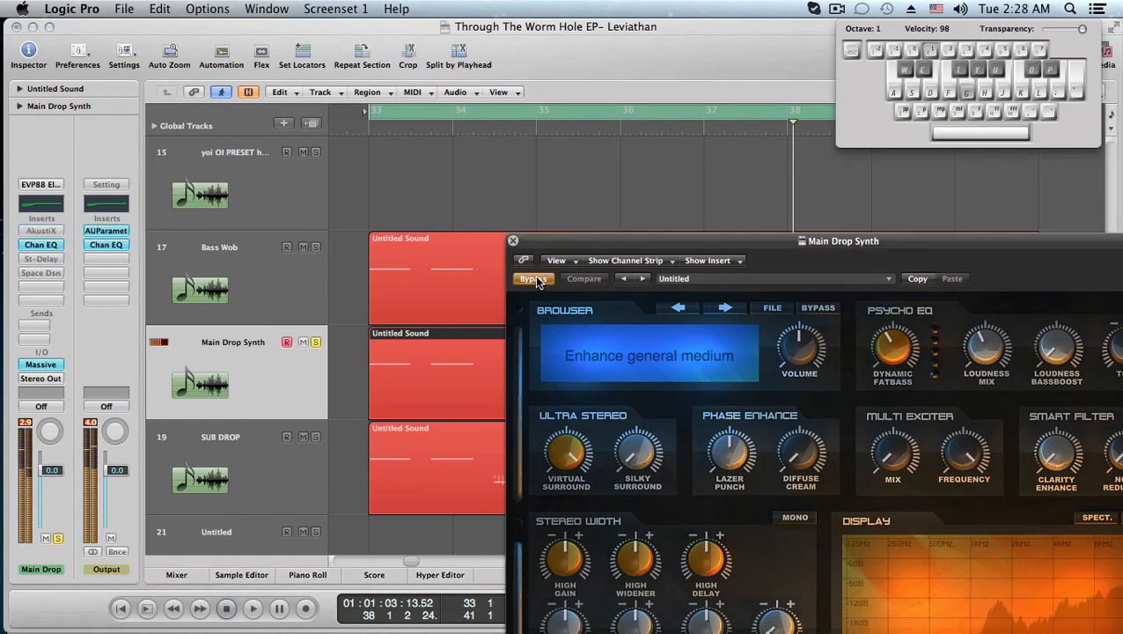
left_click(533, 279)
left_click(533, 278)
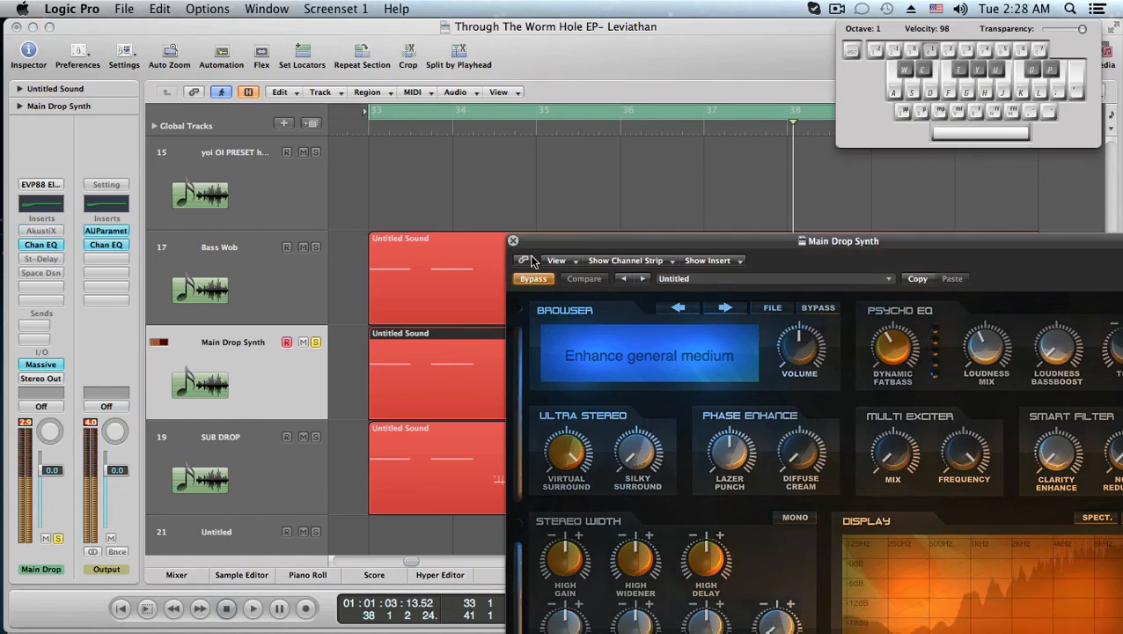
left_click(514, 242)
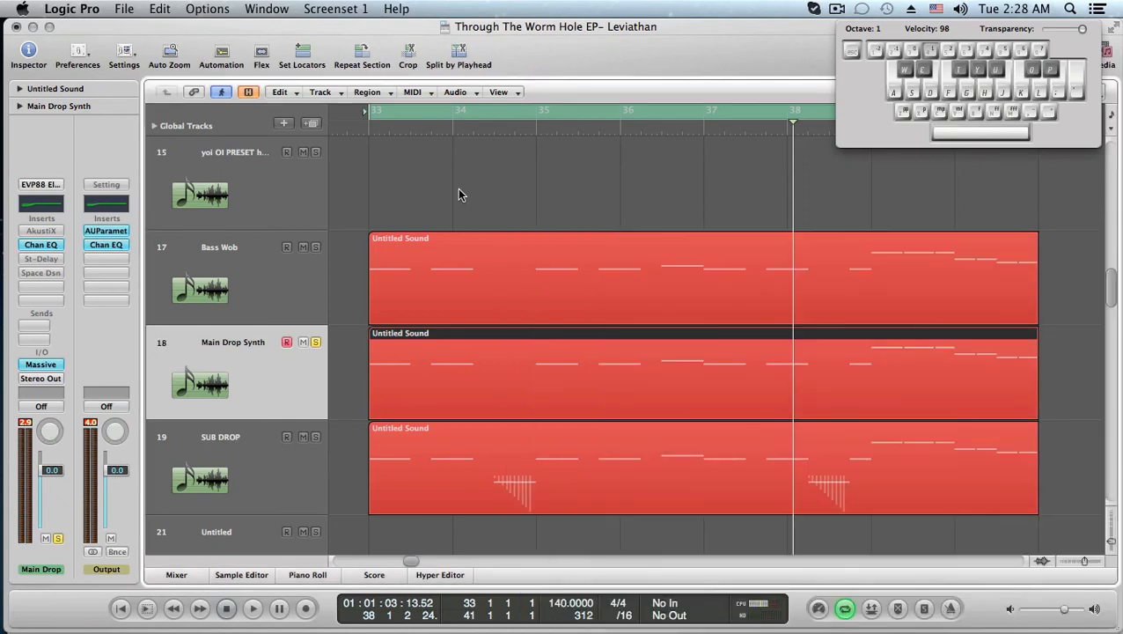
- Bypass AkustiX on SUB DROP, solo SUB DROP and Bass Wob alongside Main Drop Synth, and clear the region selection
left_click(275, 481)
left_click(289, 407)
left_click(287, 474)
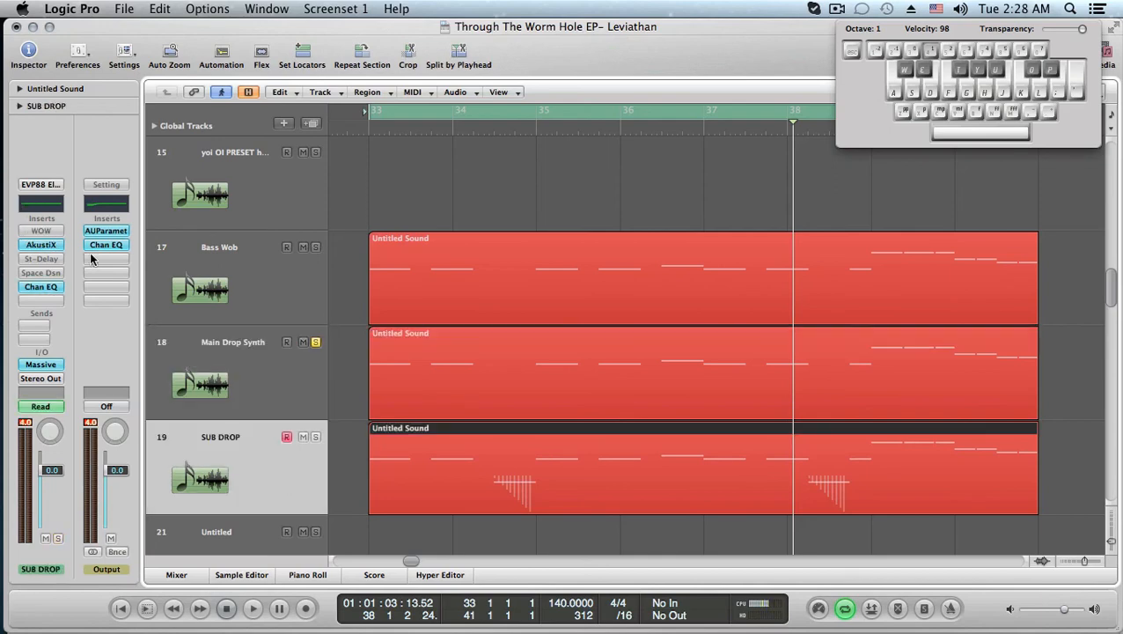
left_click(316, 437)
left_click(316, 248)
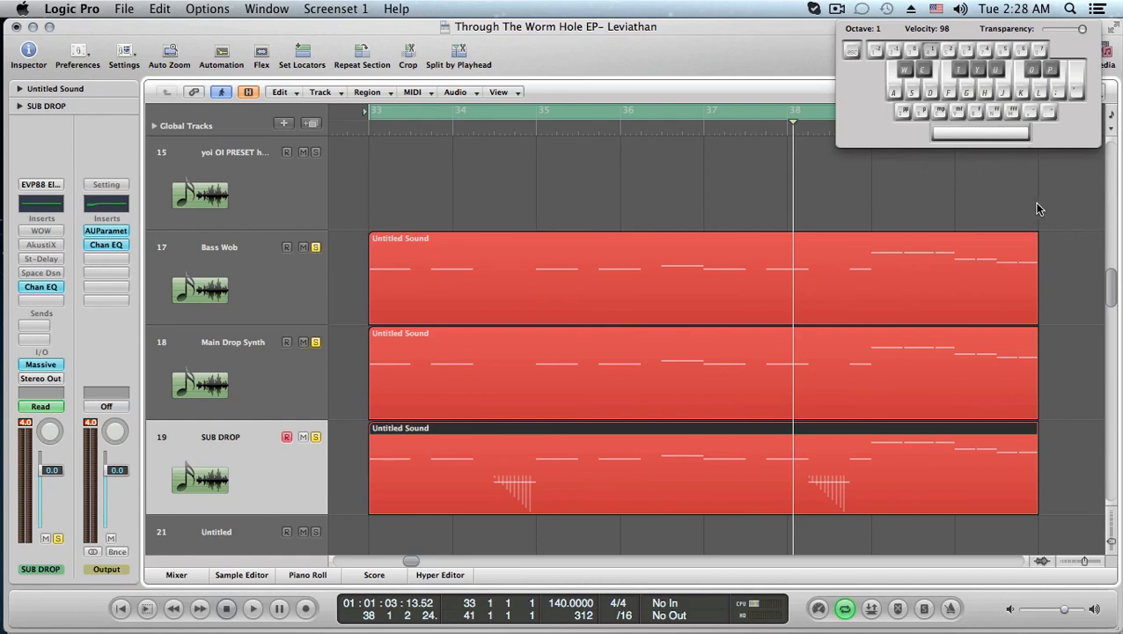
left_click_drag(1034, 202, 379, 206)
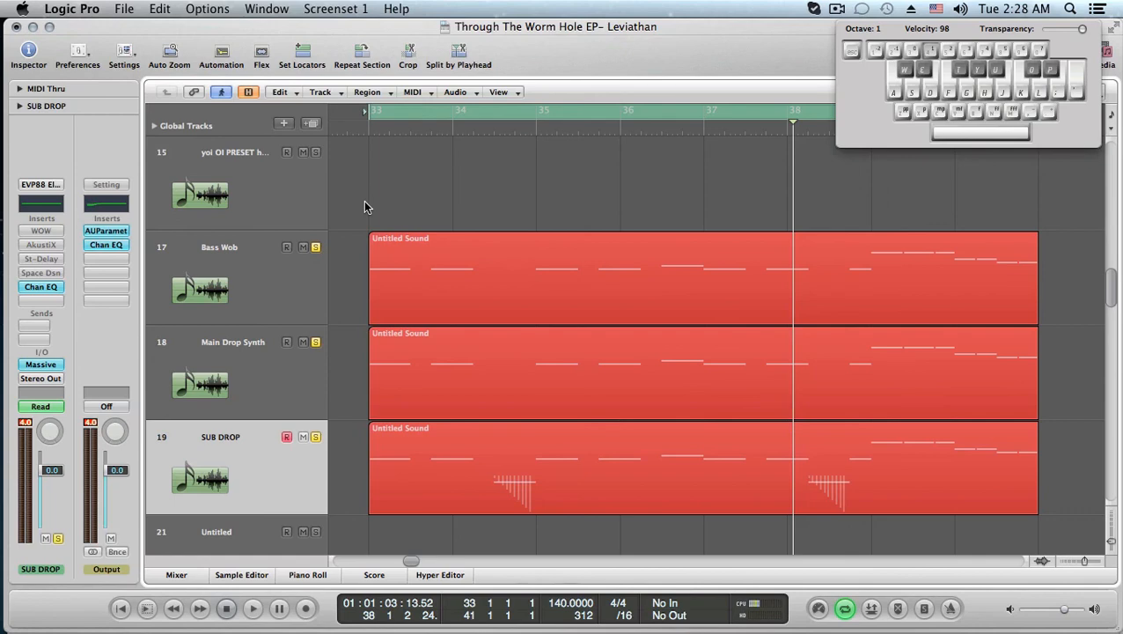